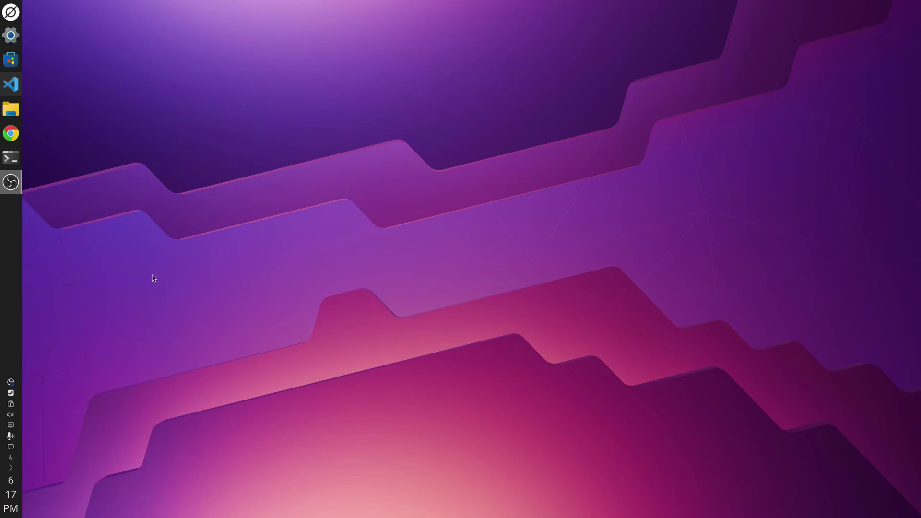
Start Steam from the application launcher and make its store window taller
click(17, 15)
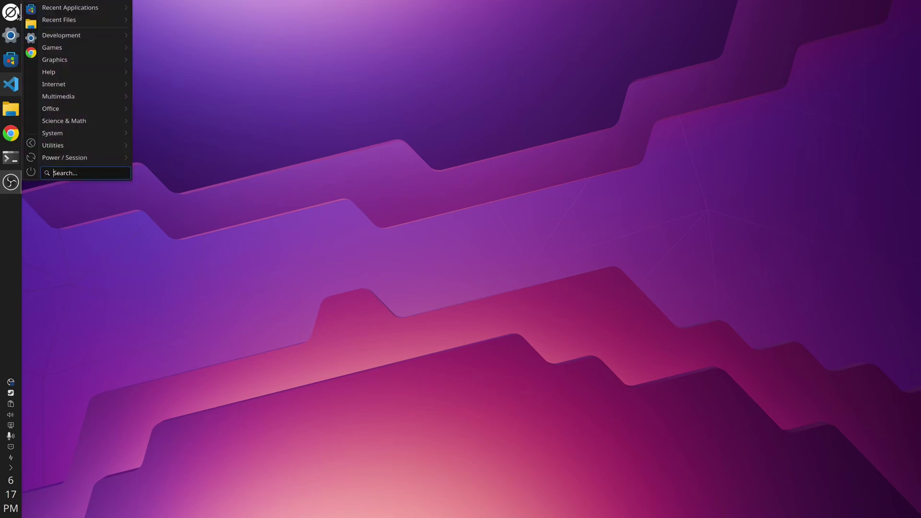
mouse_move(96, 48)
click(173, 85)
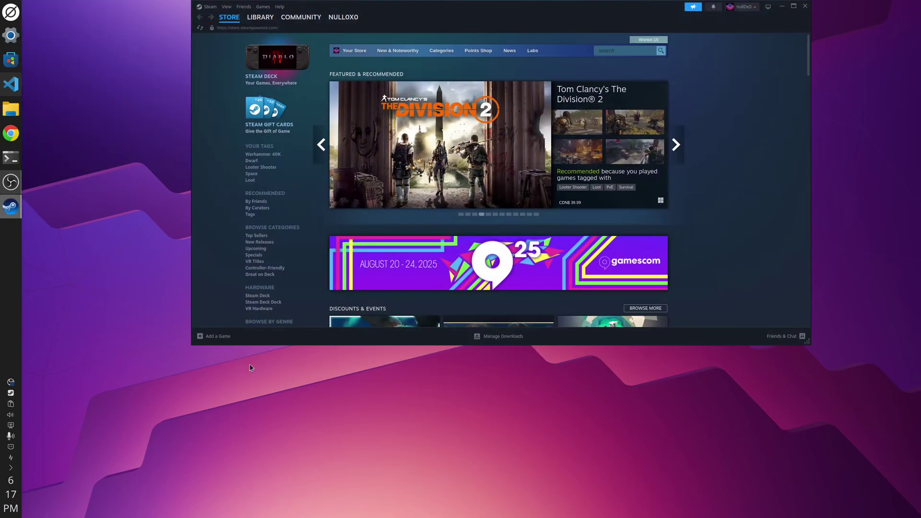
drag(249, 345, 250, 492)
Check the default compatibility tool and its available Proton versions in Steam's settings, and return to the game library
click(209, 8)
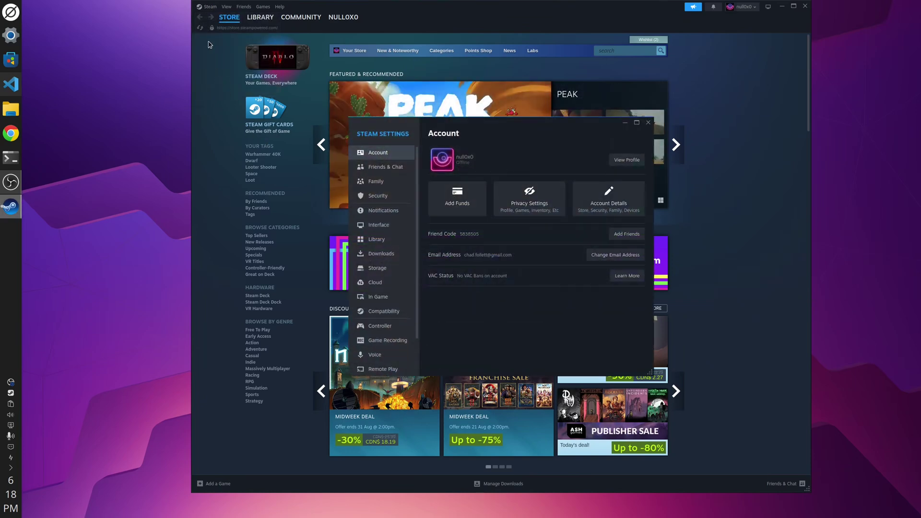
click(386, 312)
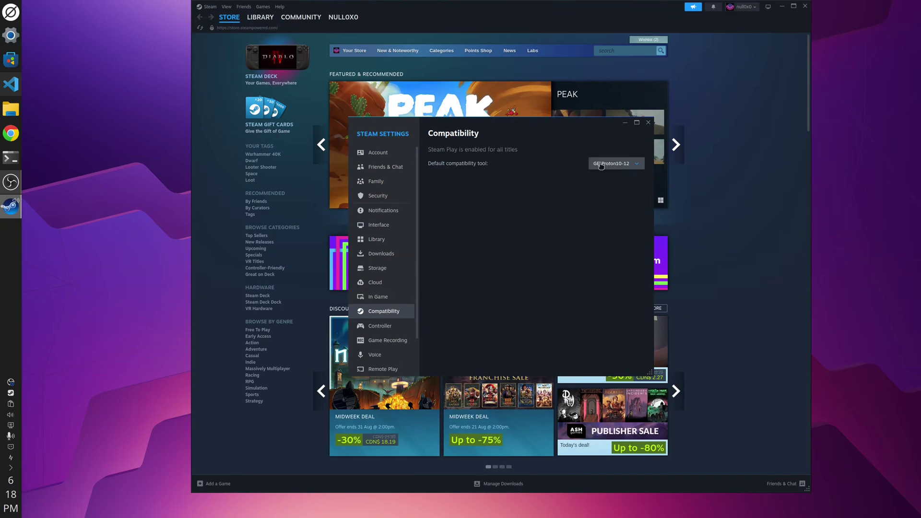
drag(525, 121, 346, 71)
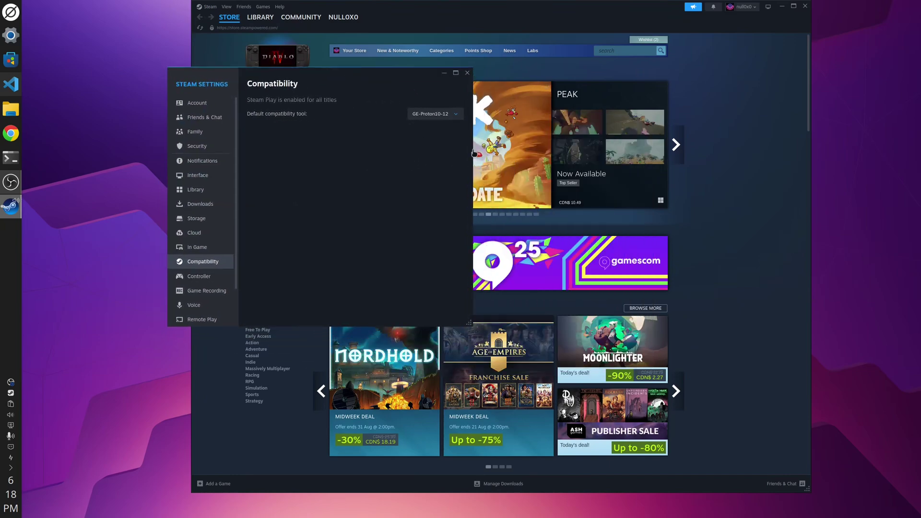
click(434, 115)
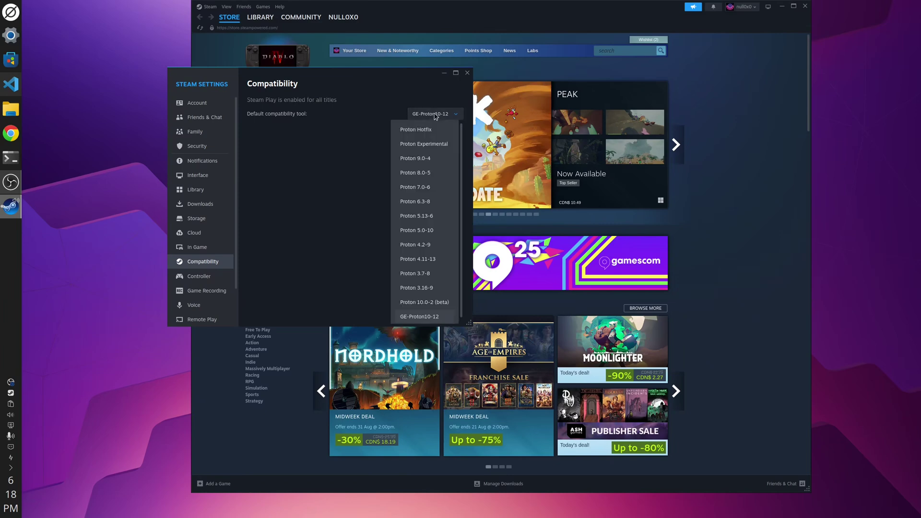
click(374, 150)
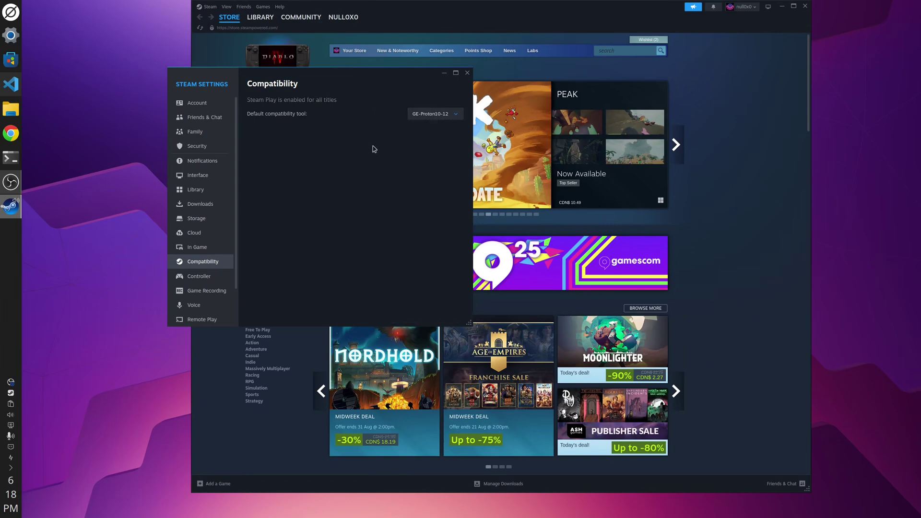
click(467, 73)
click(259, 18)
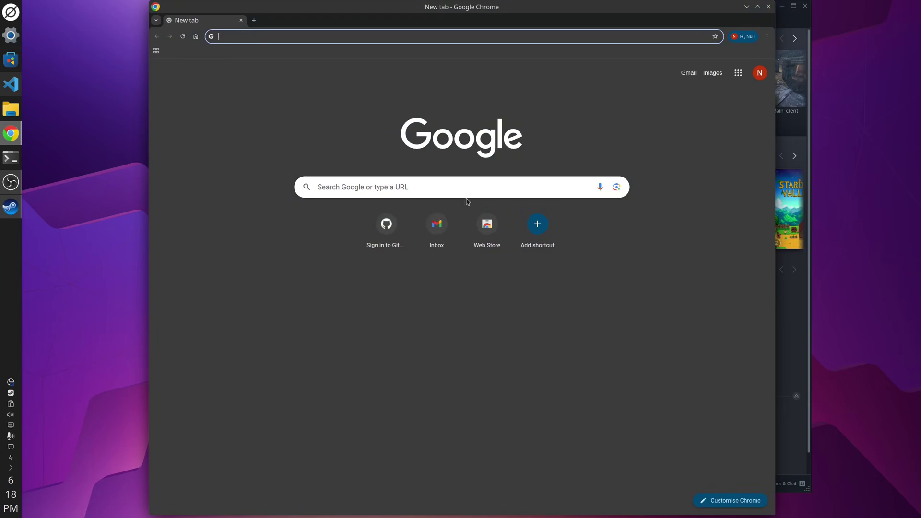
Find the Battle.net home page by searching Google for "battle net" in Chrome, and download the Battle.net desktop app installer
click(467, 186)
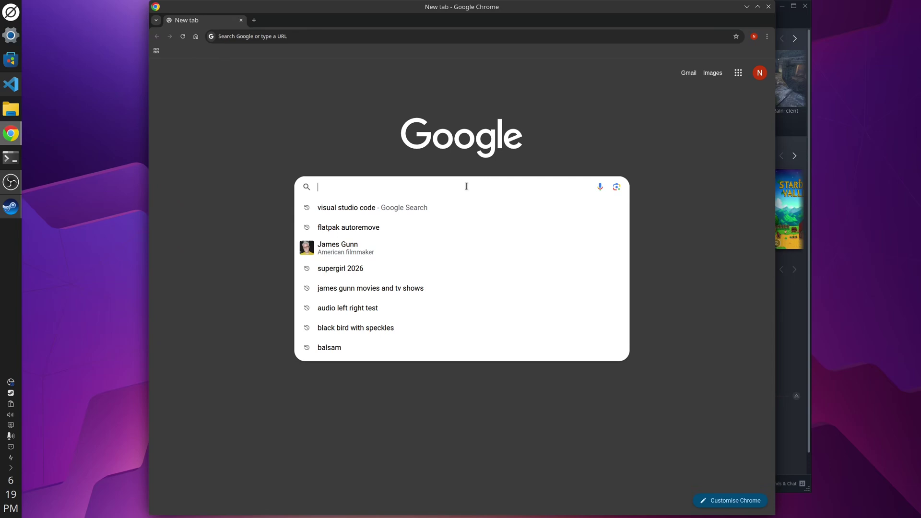
text(battle net)
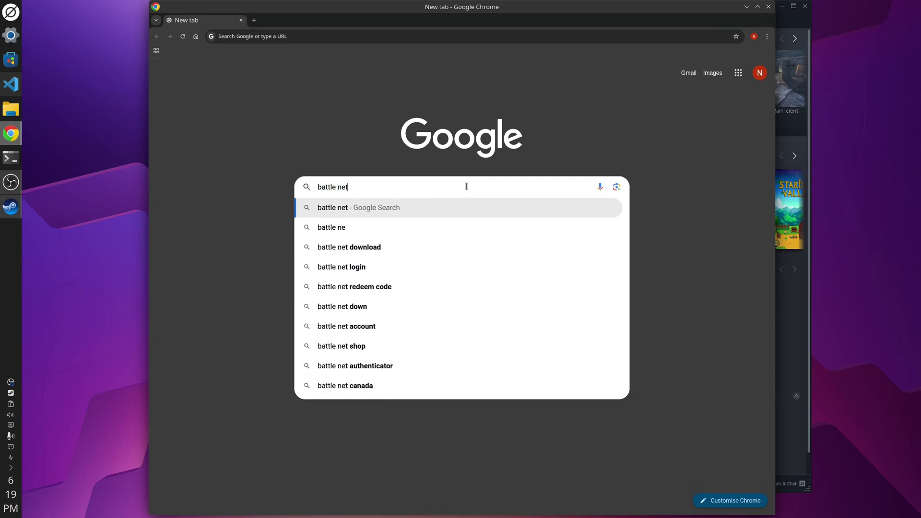
key(Return)
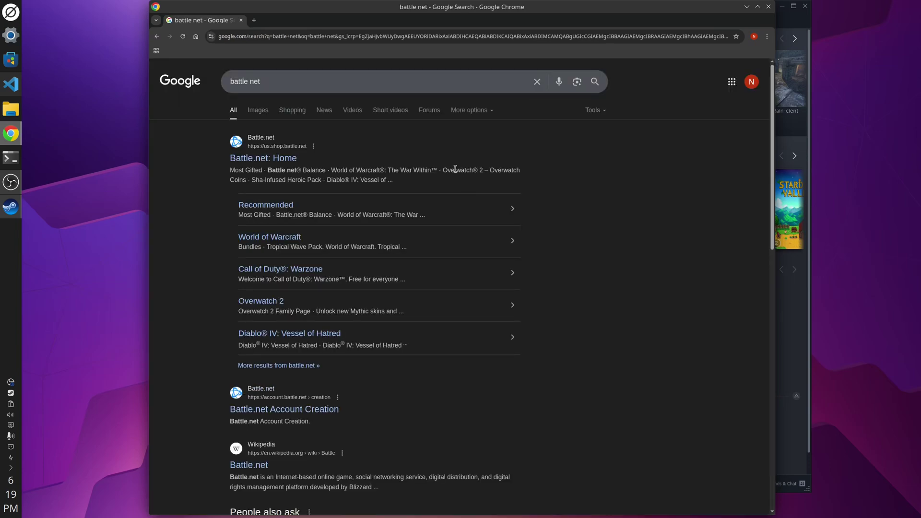
click(282, 160)
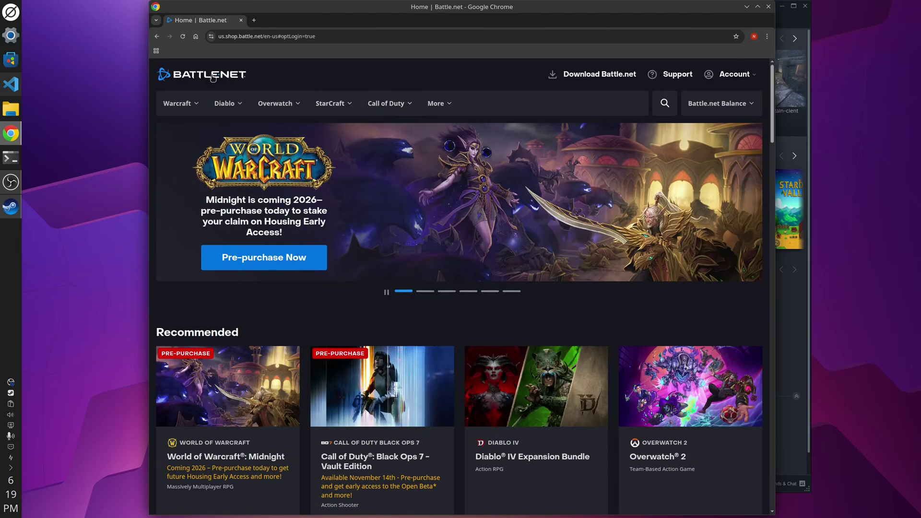
click(593, 77)
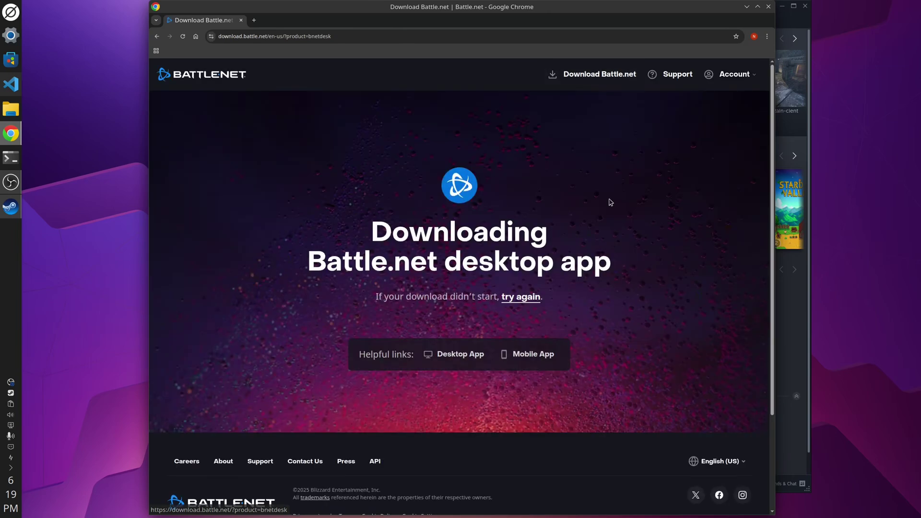
Look over the Battle.net desktop app page and the browser's recent download history, and close Chrome
scroll(452, 245, down, 2)
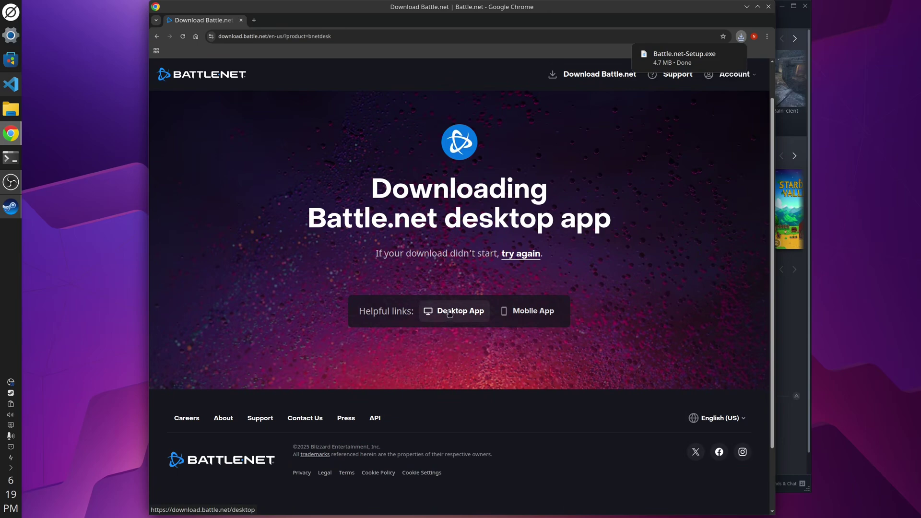
click(449, 313)
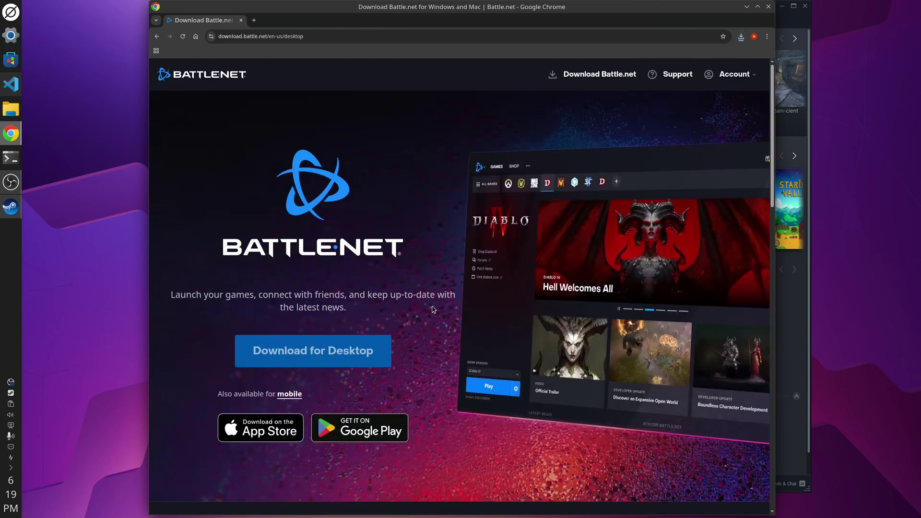
scroll(422, 298, down, 3)
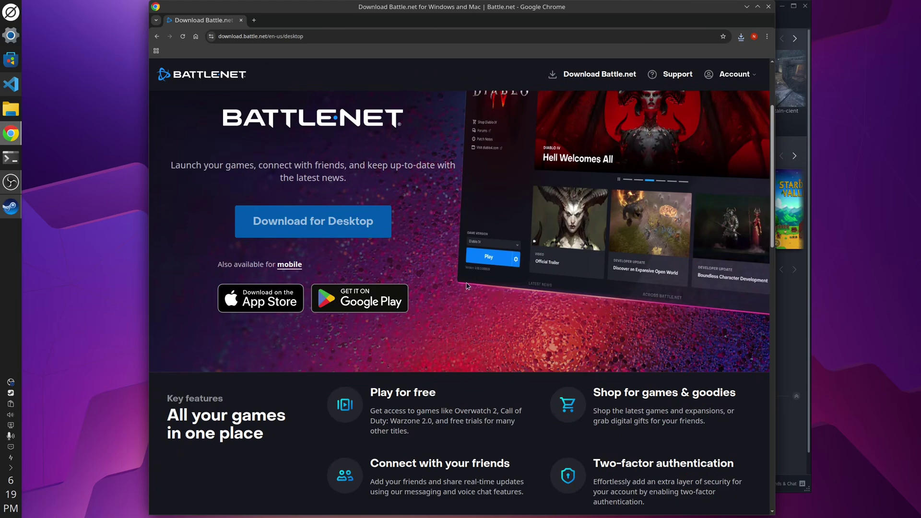
scroll(497, 296, down, 2)
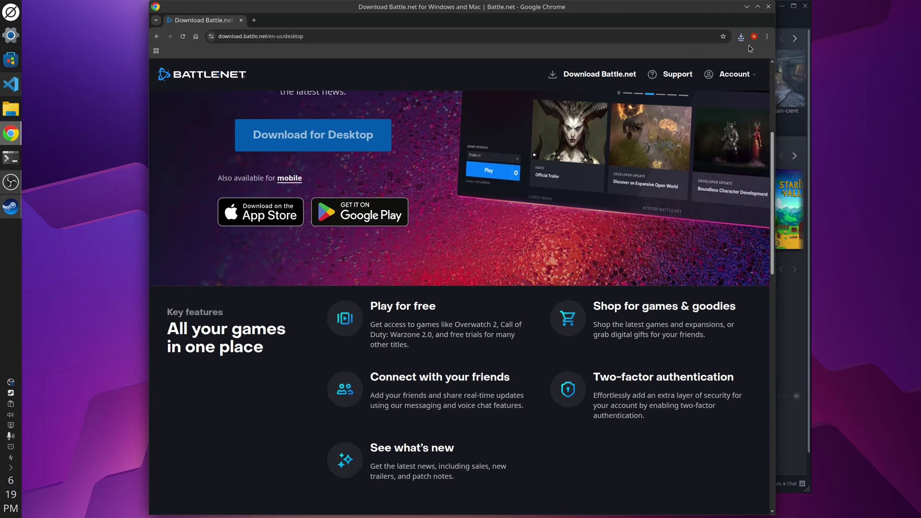
click(741, 36)
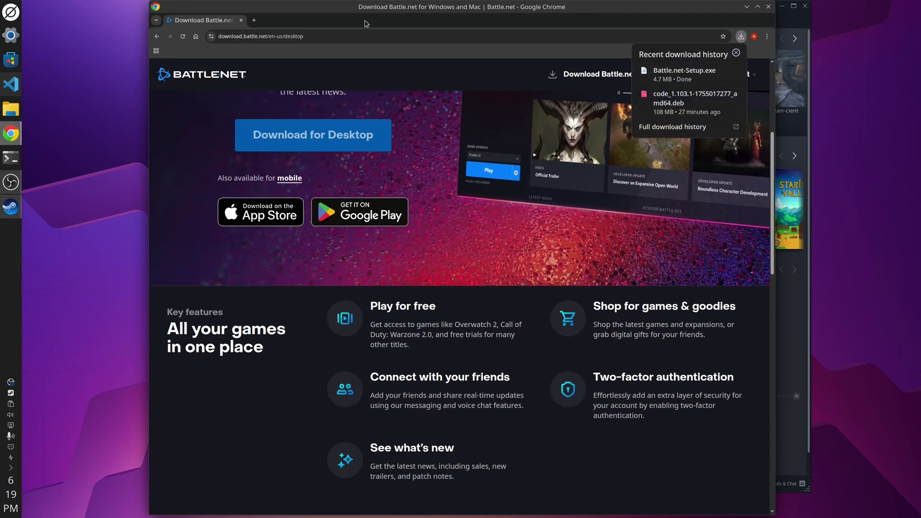
click(736, 53)
click(768, 6)
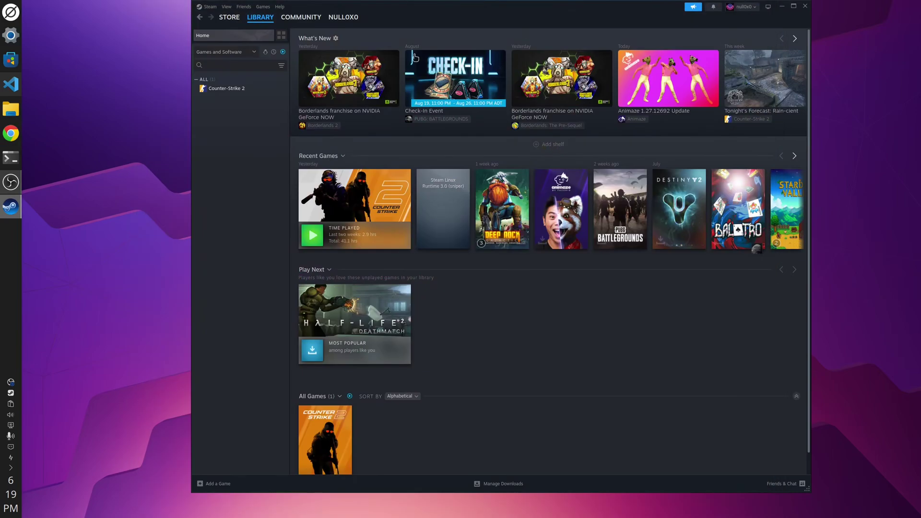
Open the Downloads folder in the Dolphin file manager and select Battle.net-Setup.exe
click(11, 109)
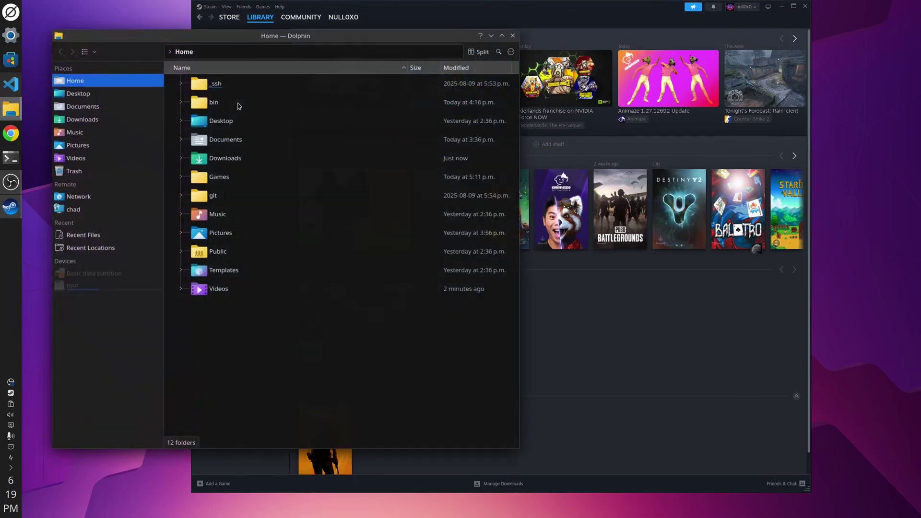
click(98, 120)
click(232, 85)
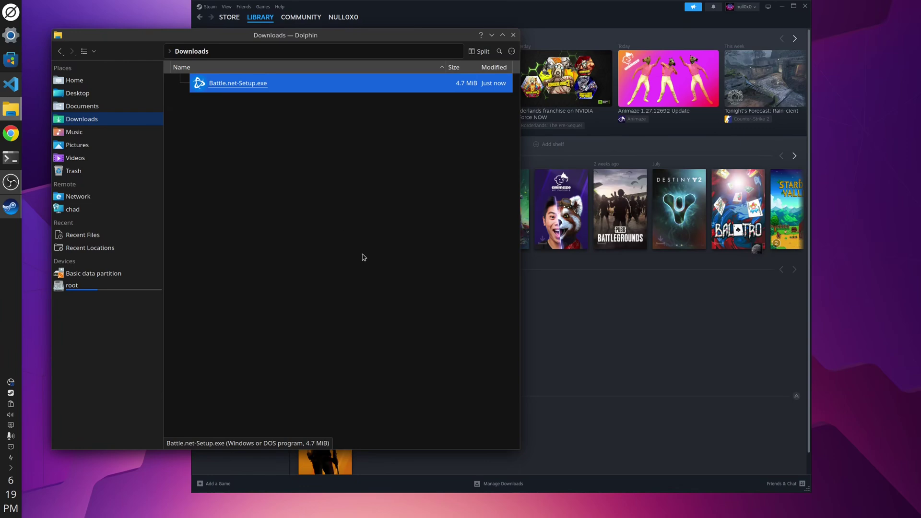
Switch back to Steam and add Battle.net-Setup.exe from the Downloads folder to the library as a non-Steam game
click(593, 307)
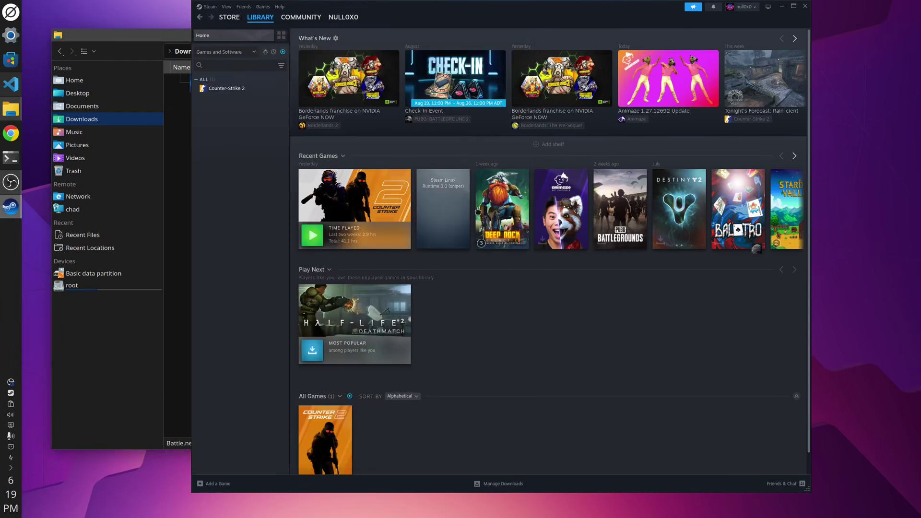
mouse_move(413, 8)
mouse_down()
mouse_move(420, 9)
mouse_move(405, 14)
mouse_up()
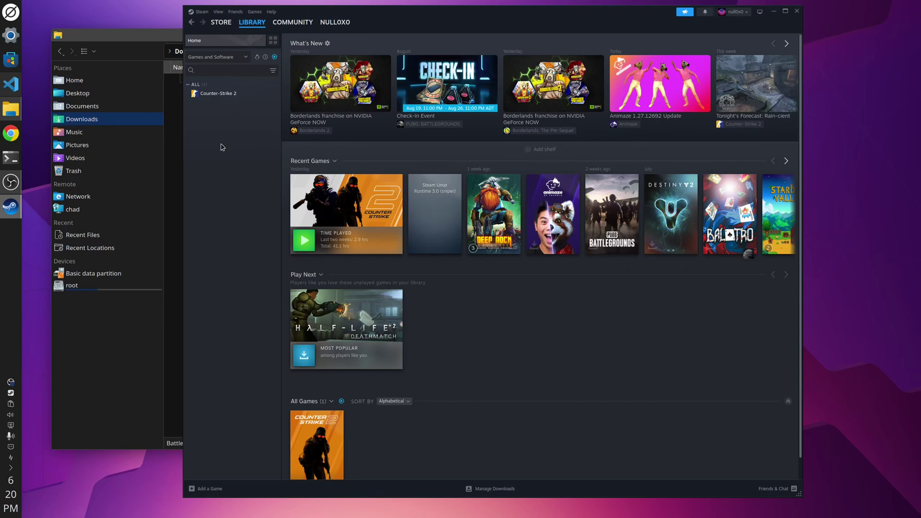
click(254, 12)
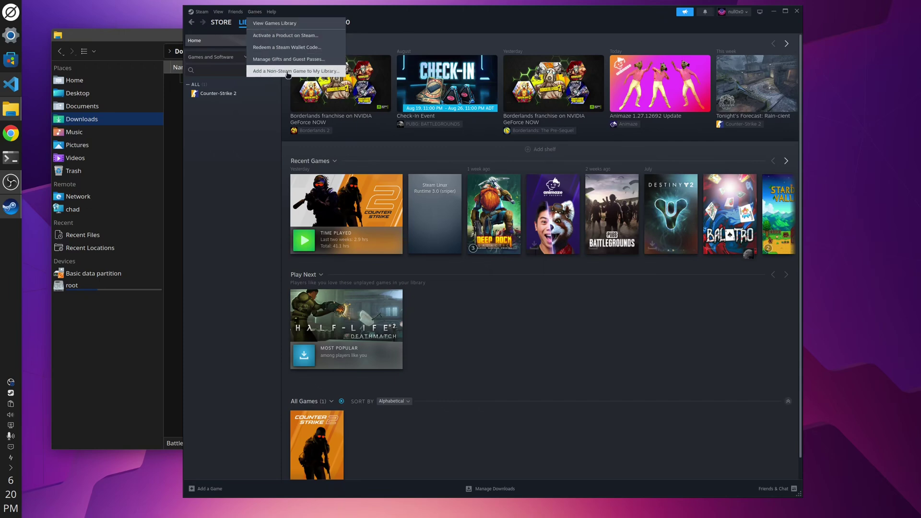
click(288, 73)
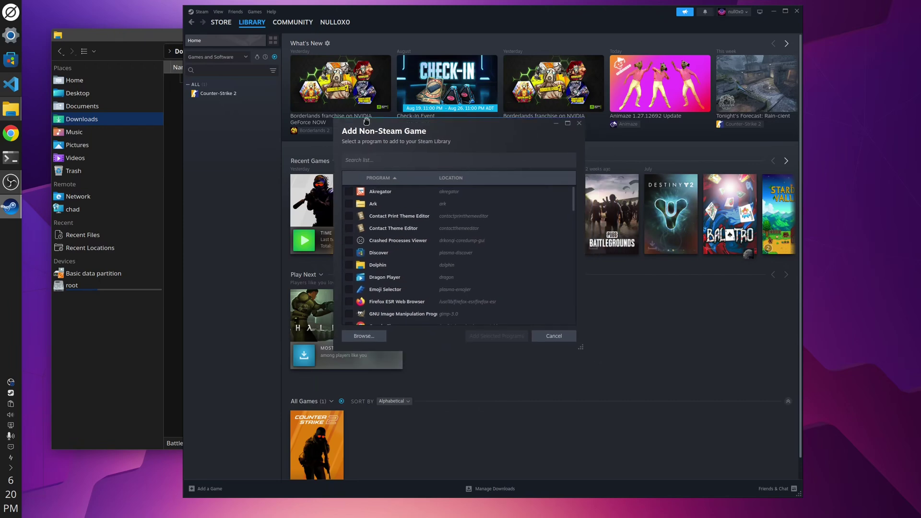
click(351, 322)
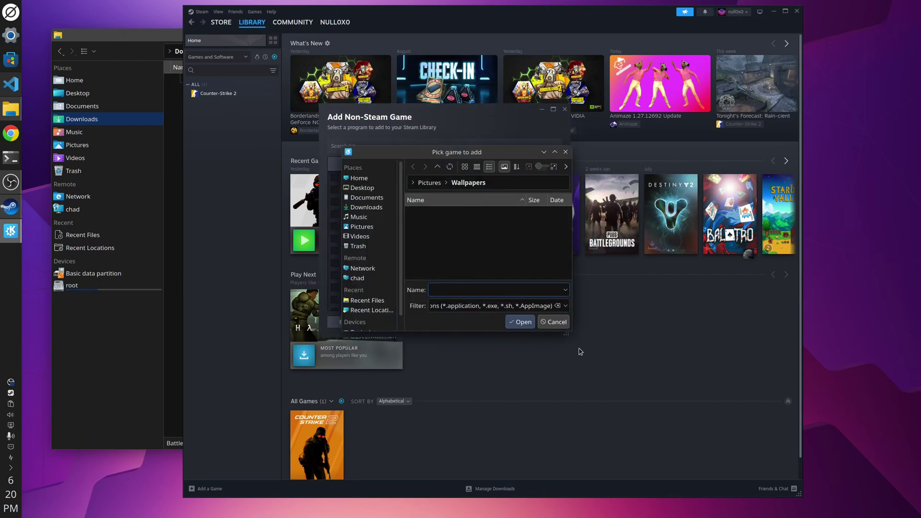
drag(569, 330, 681, 427)
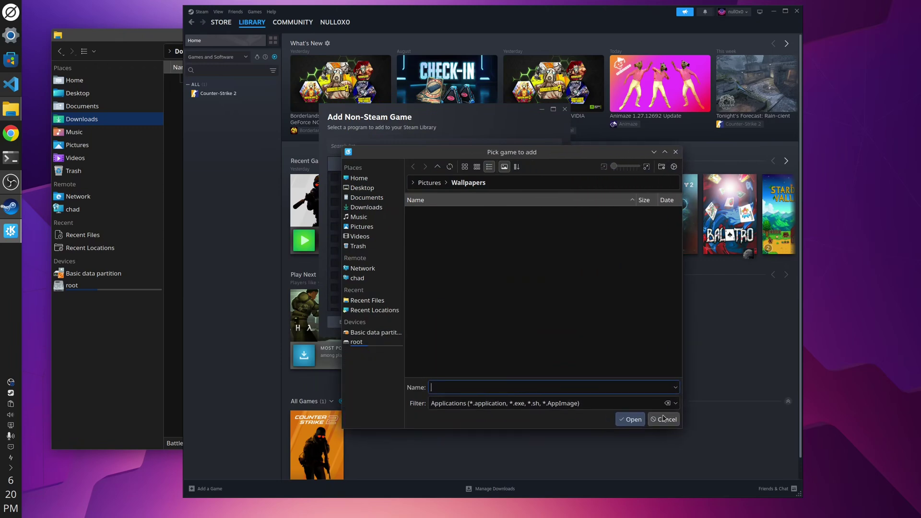
click(377, 208)
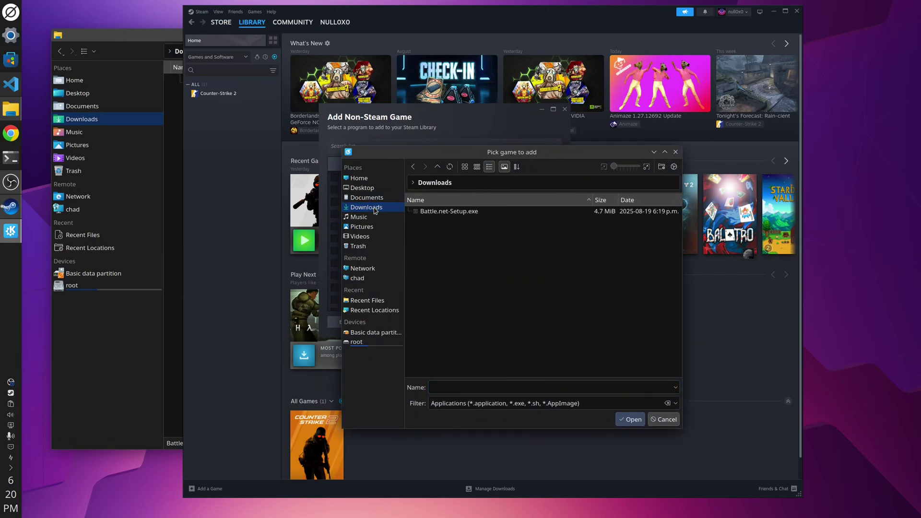
click(454, 213)
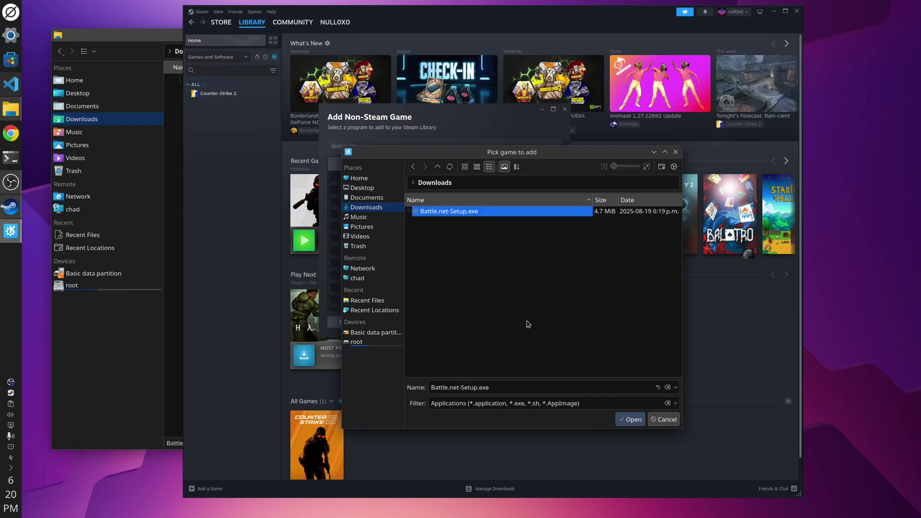
click(630, 420)
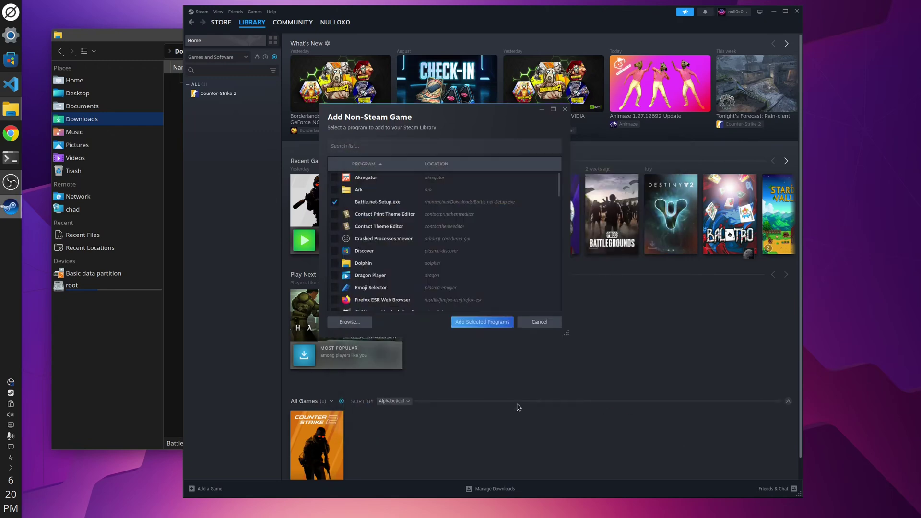
click(480, 322)
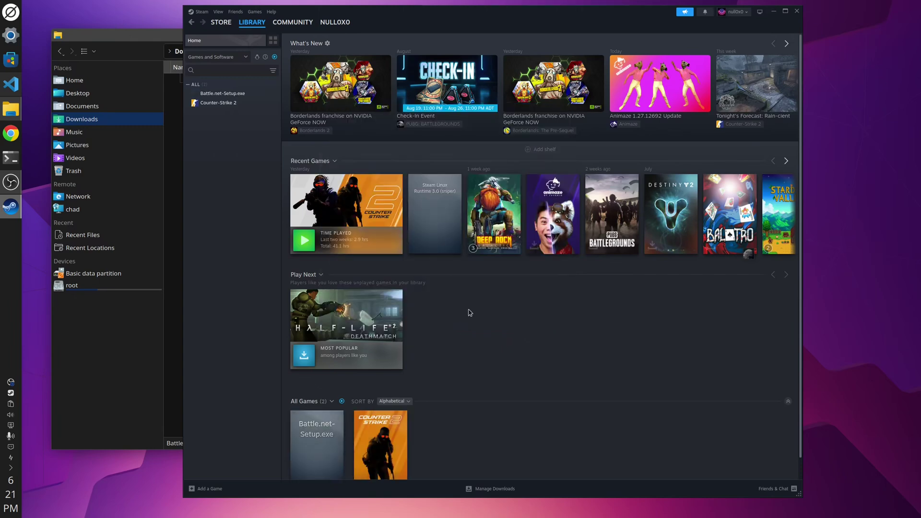
Force the Battle.net-Setup.exe library entry to use the GE-Proton10-12 compatibility tool, and close its properties
click(232, 96)
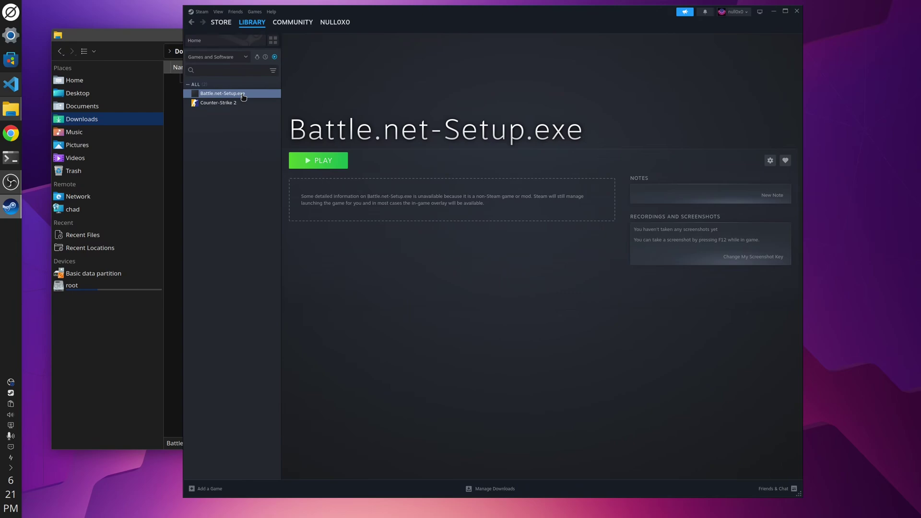
right_click(244, 94)
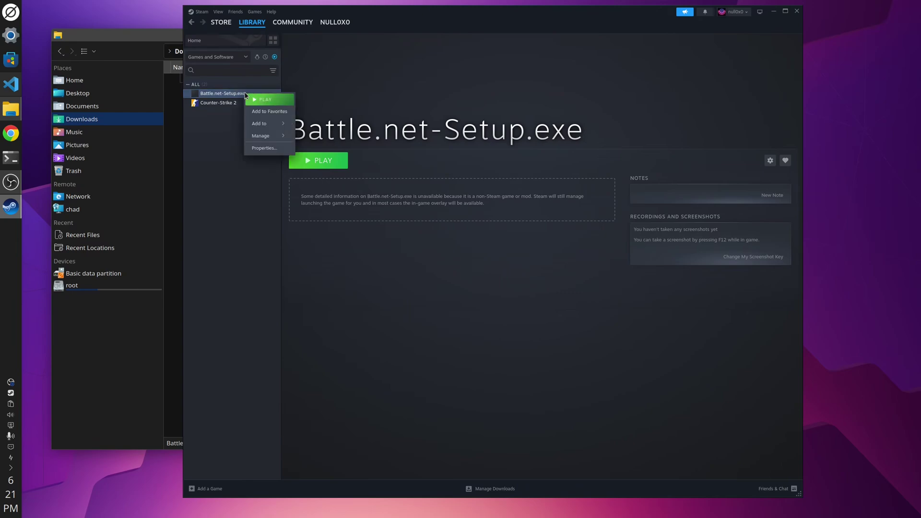
click(262, 150)
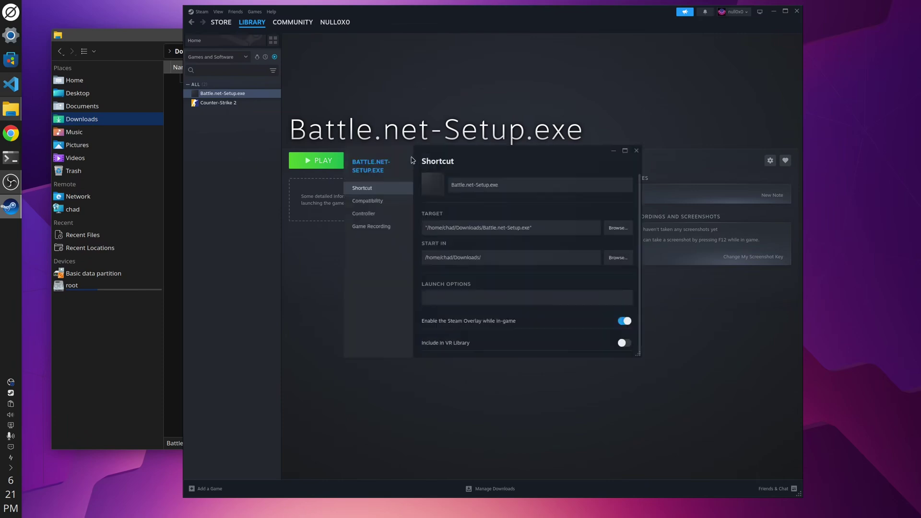
drag(485, 148, 442, 103)
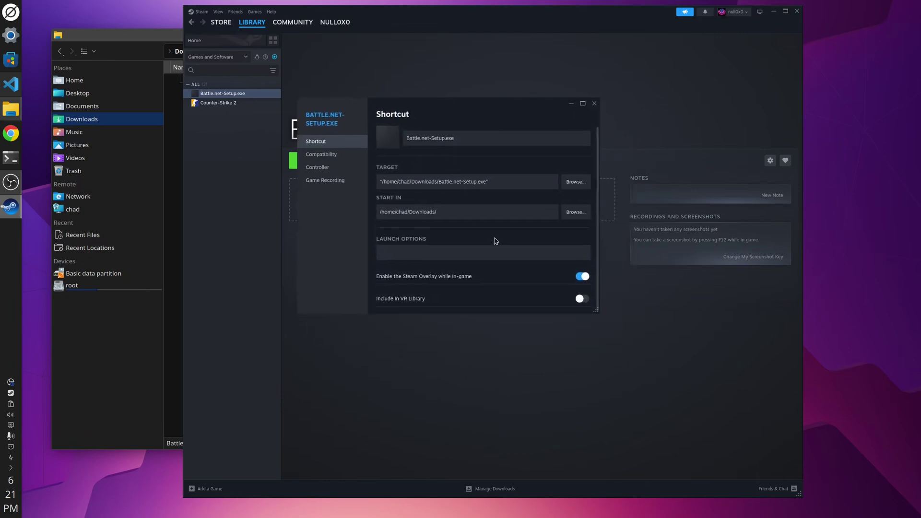
drag(595, 309, 647, 363)
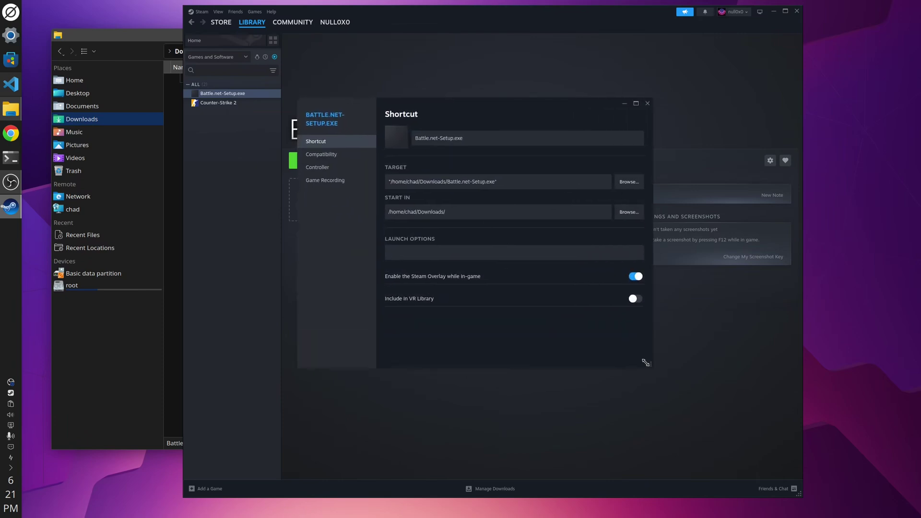
click(344, 155)
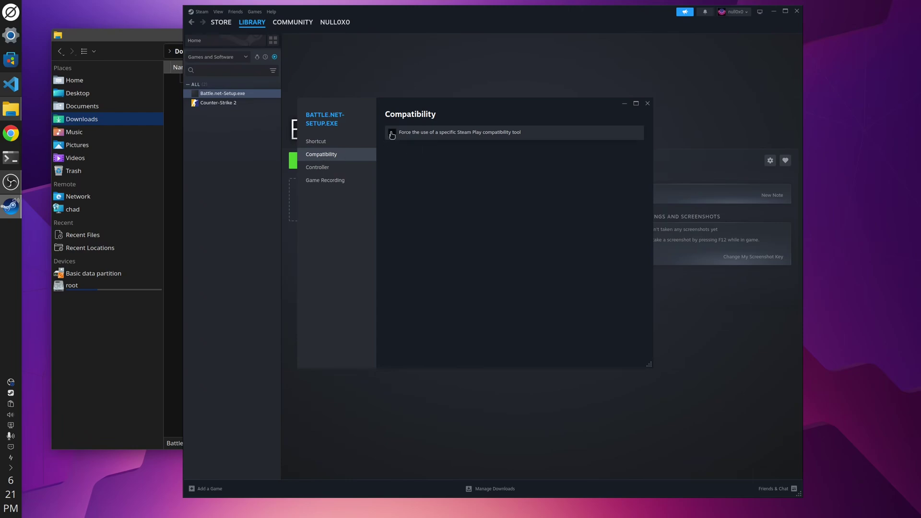
click(393, 131)
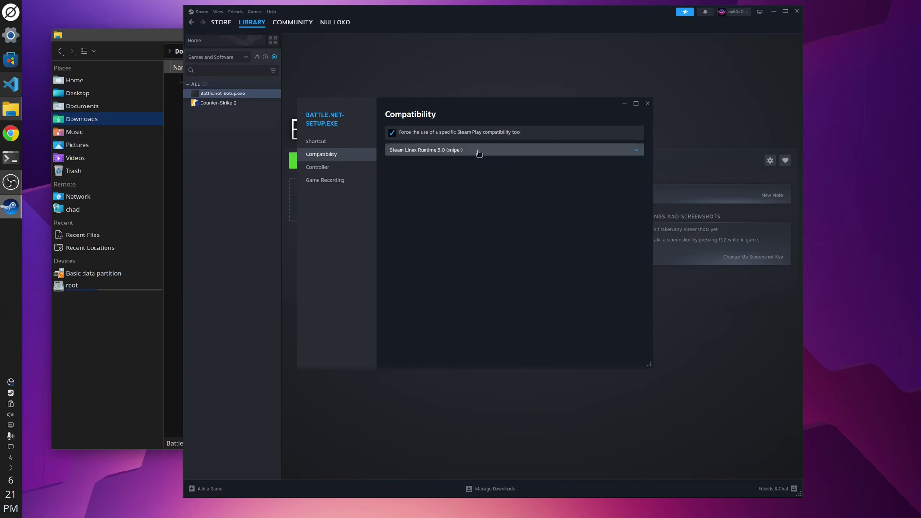
click(481, 151)
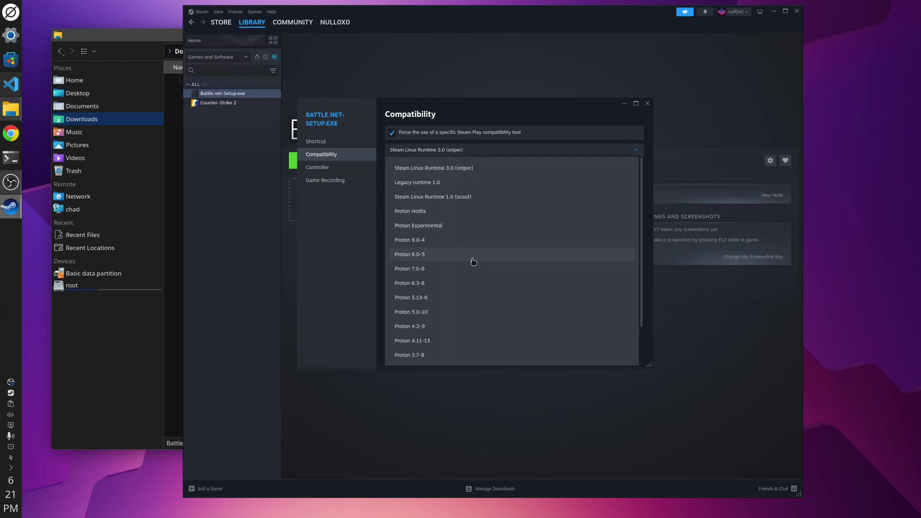
scroll(481, 293, down, 2)
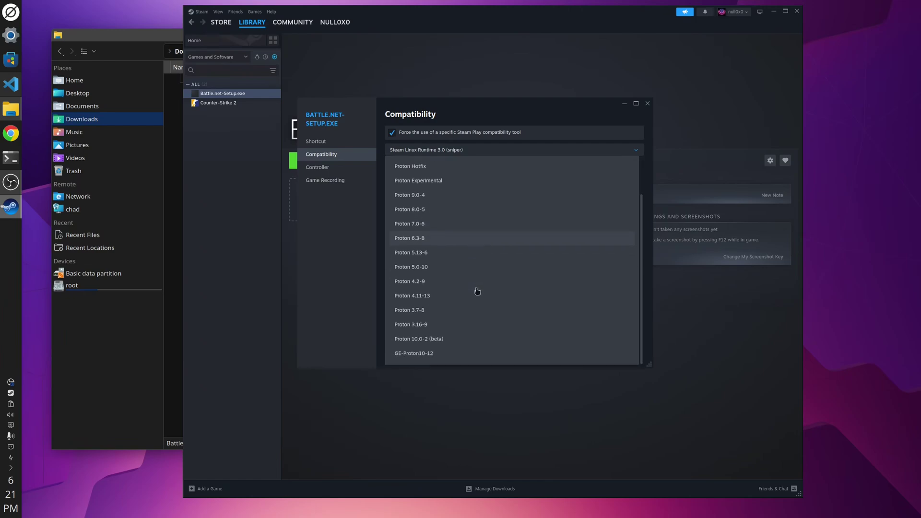
click(465, 357)
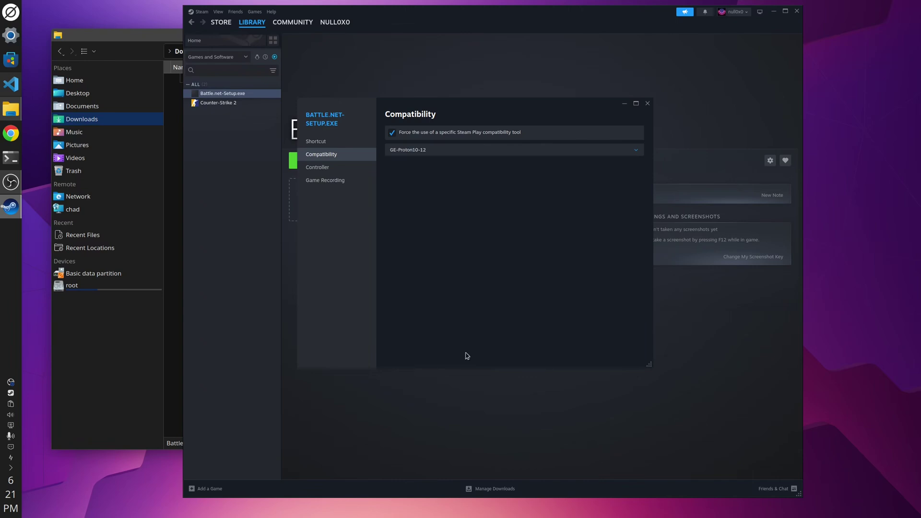
click(648, 104)
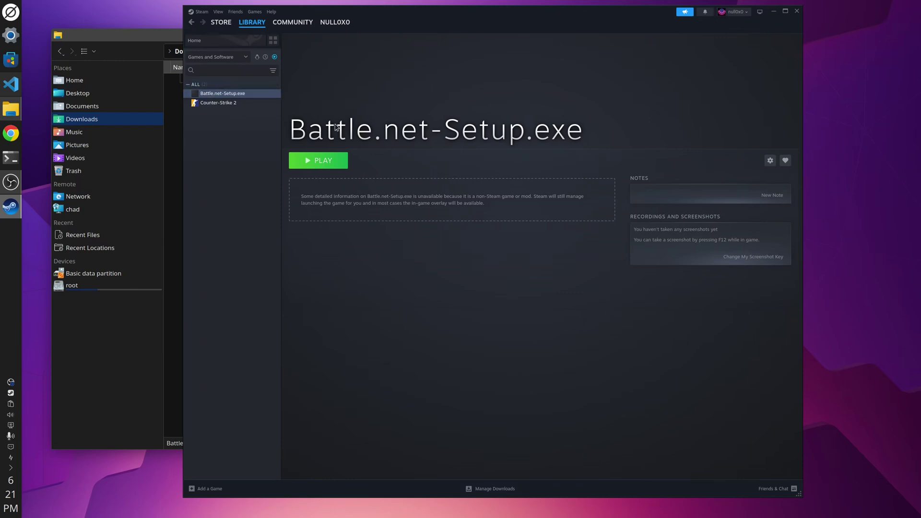
Run Battle.net-Setup.exe and install Battle.net in English (US) at the default location, with launching at computer startup turned off
click(322, 163)
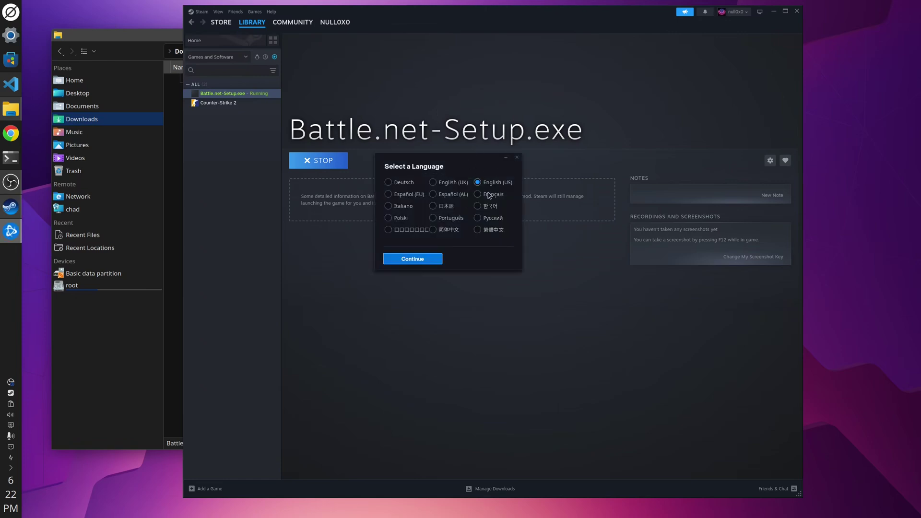
click(422, 260)
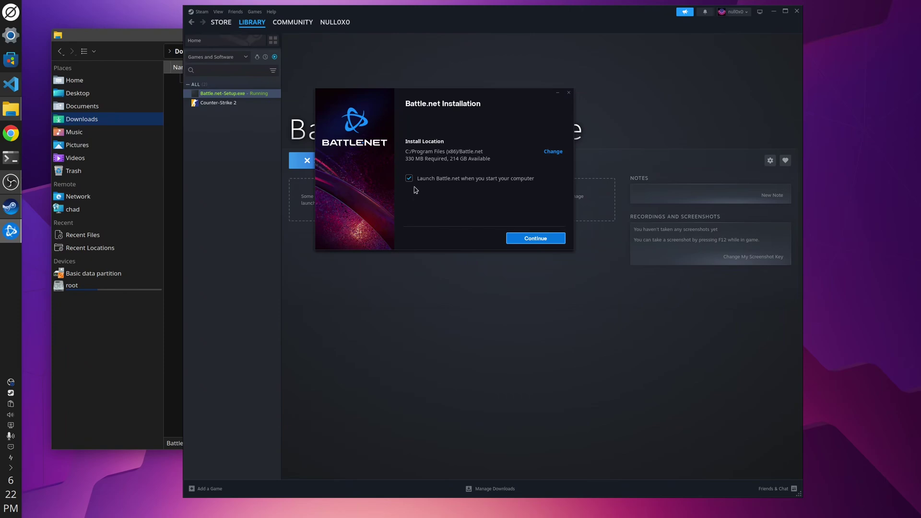
click(410, 179)
click(539, 241)
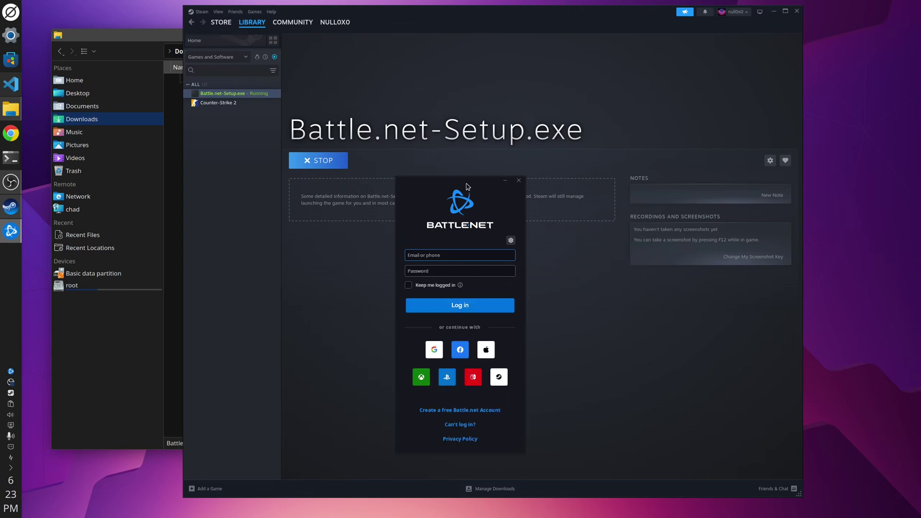
Log in to Battle.net with the account's e-mail and password
drag(467, 187, 453, 99)
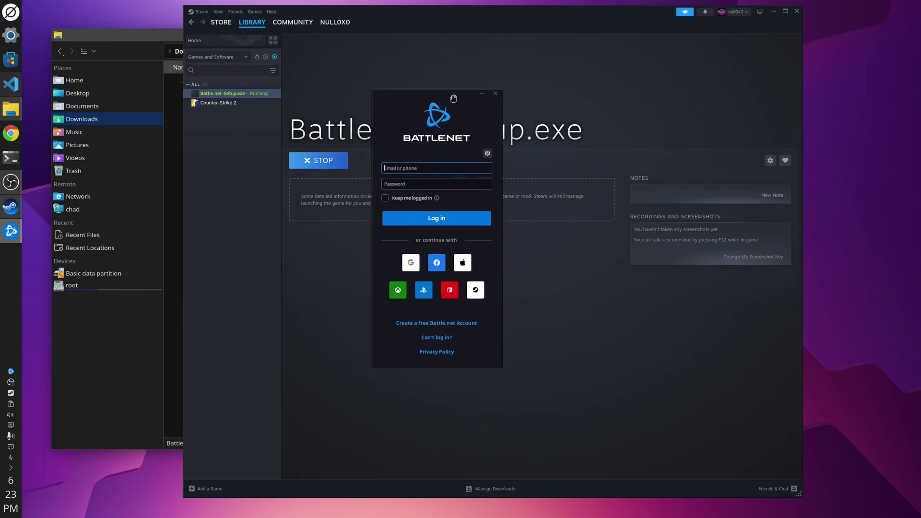
click(423, 187)
drag(464, 105, 19, 84)
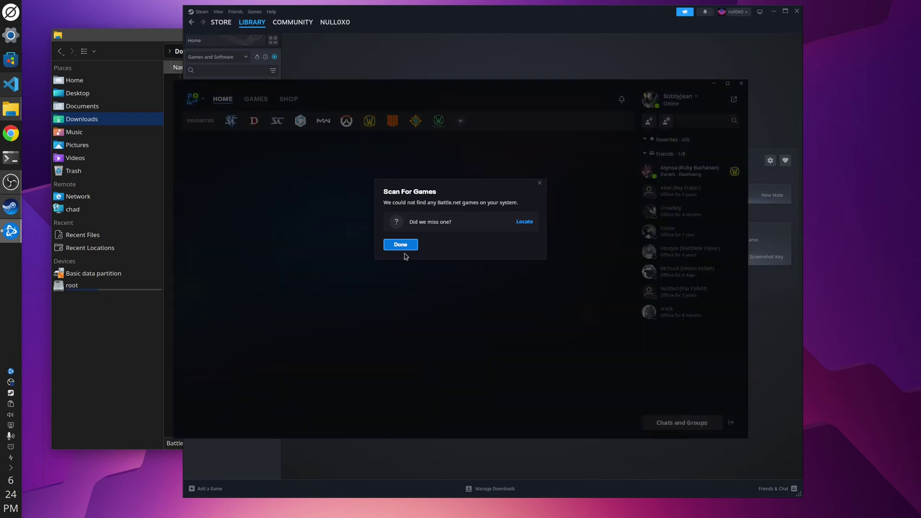
Dismiss the game scan and welcome dialogs, and skip the app tour and the favorites bar introduction
click(404, 245)
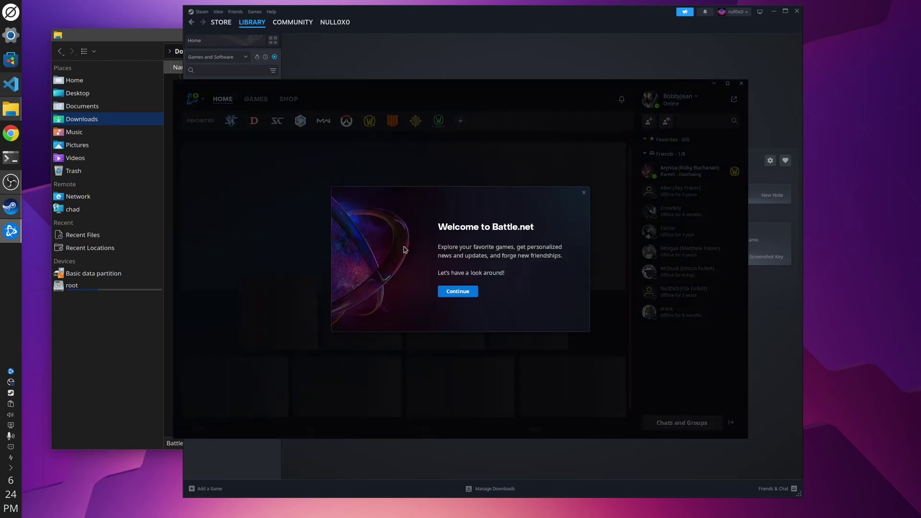
click(457, 292)
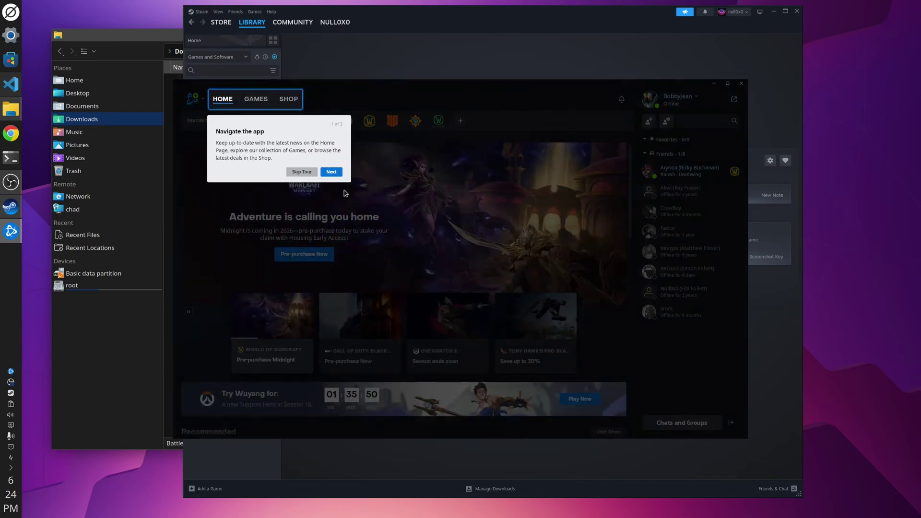
click(302, 171)
click(281, 161)
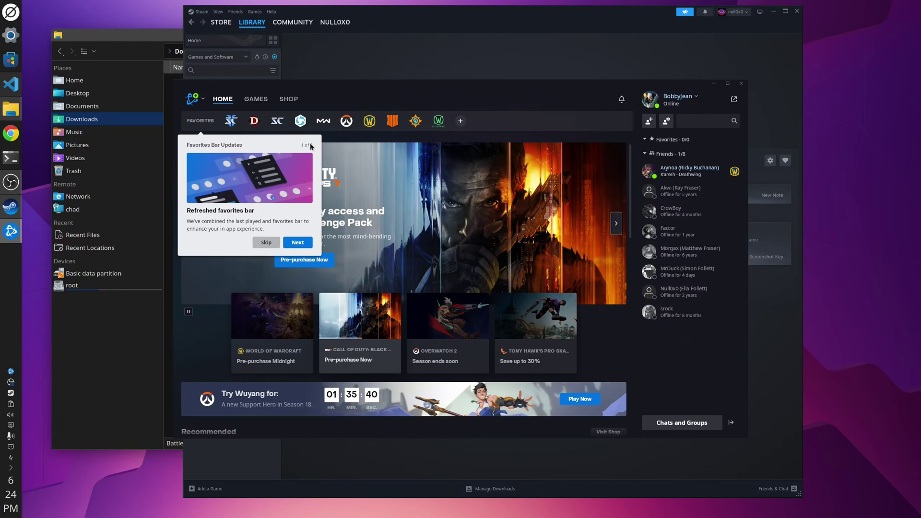
click(267, 243)
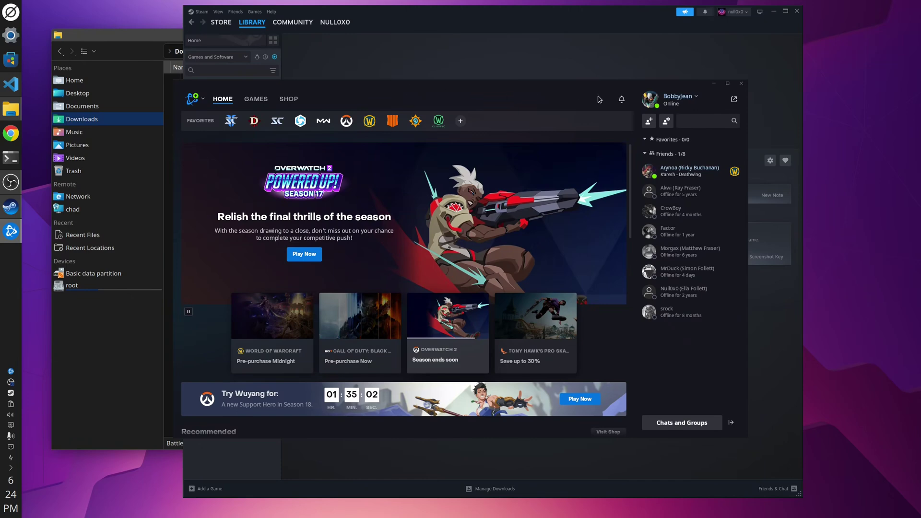
Close Battle.net with the option to exit the application completely
click(741, 85)
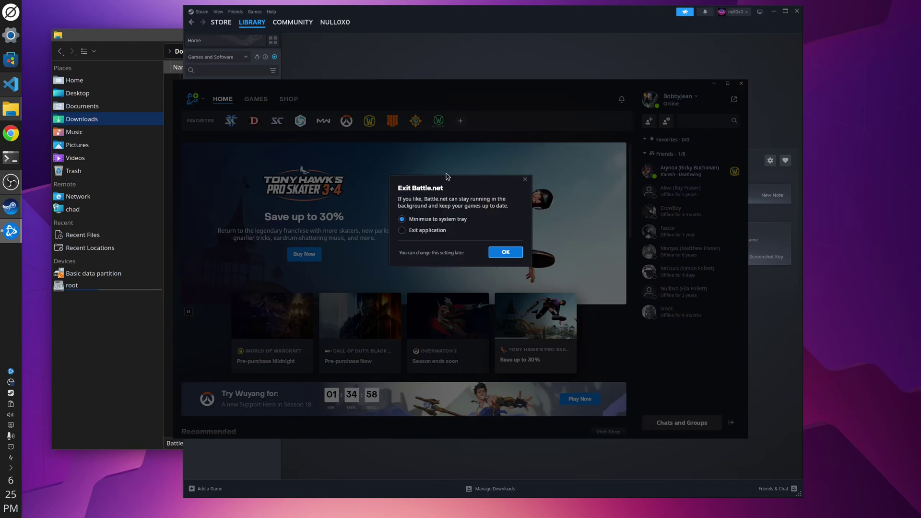
click(429, 231)
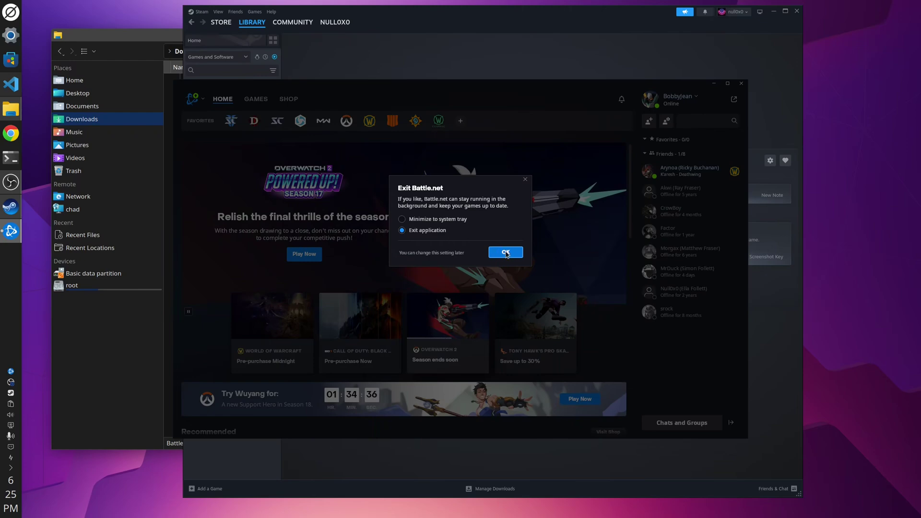
click(506, 253)
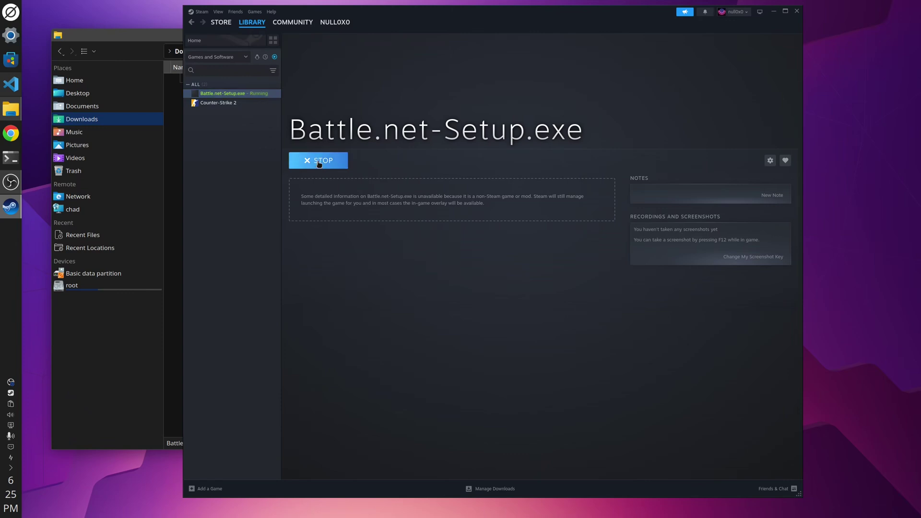
Open the properties of the Battle.net-Setup.exe library entry and clear its Target and Start In paths
right_click(256, 95)
click(274, 148)
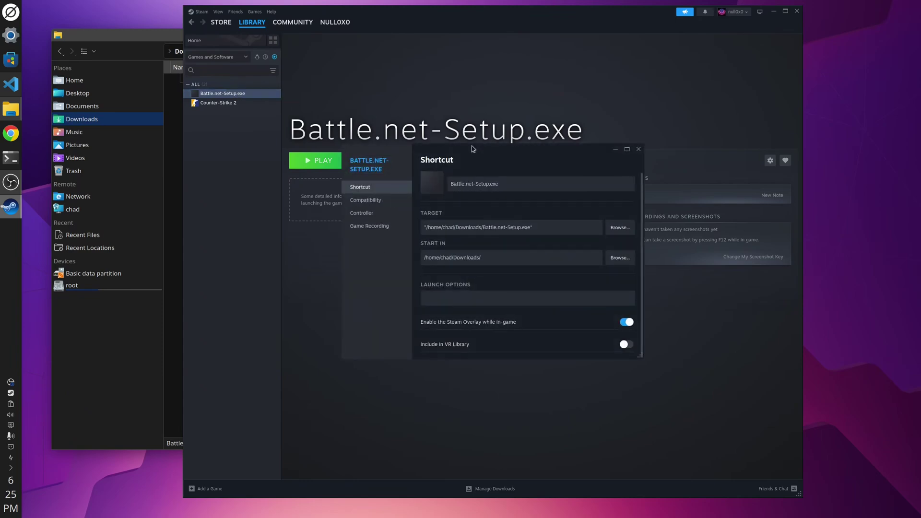
drag(483, 149, 455, 73)
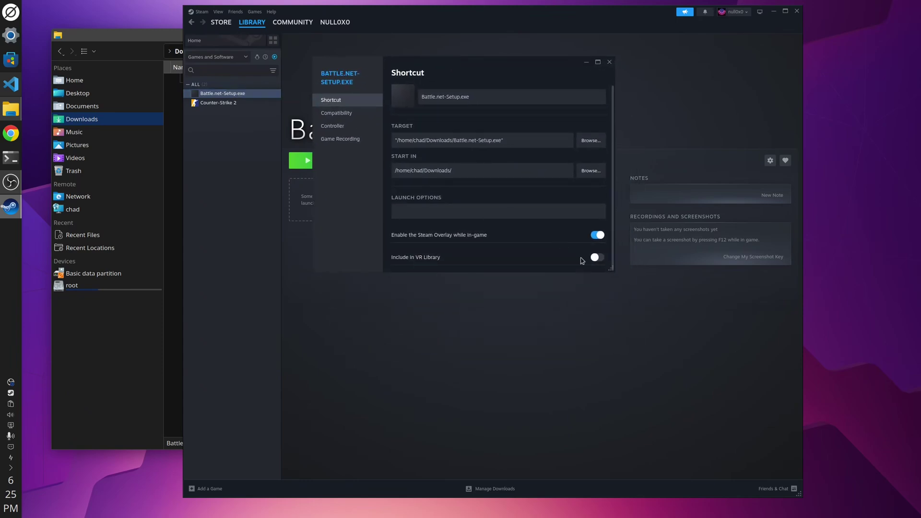
drag(611, 269, 664, 352)
drag(512, 69, 552, 82)
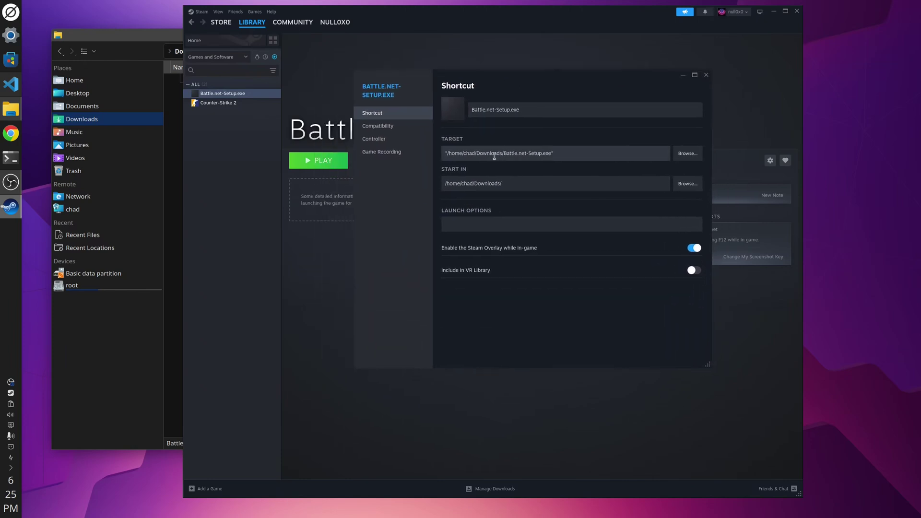
click(563, 154)
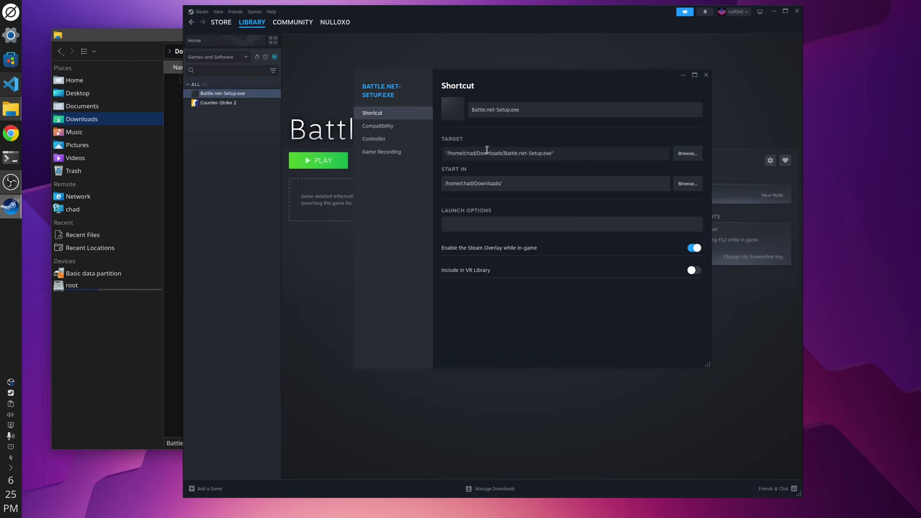
drag(556, 158, 374, 153)
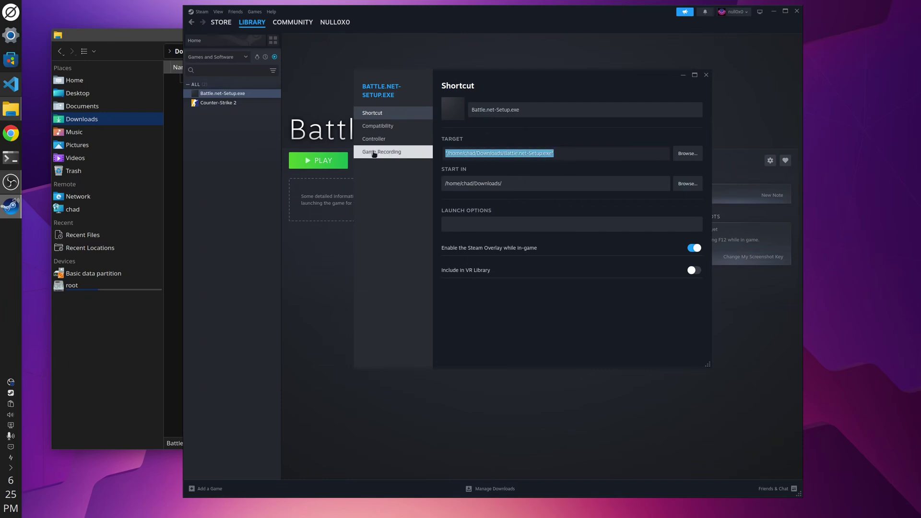
key(BackSpace)
drag(518, 184, 390, 186)
key(BackSpace)
click(482, 153)
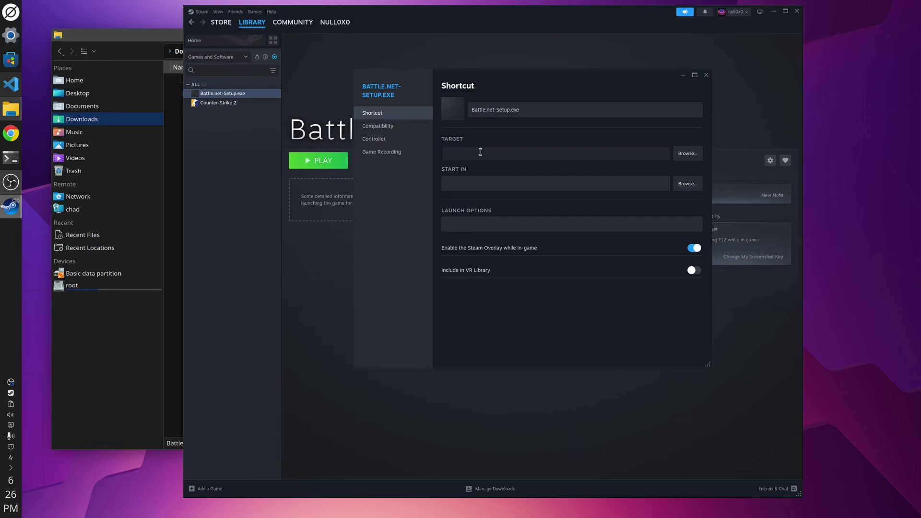
Rename the library shortcut as Battle.net
click(521, 110)
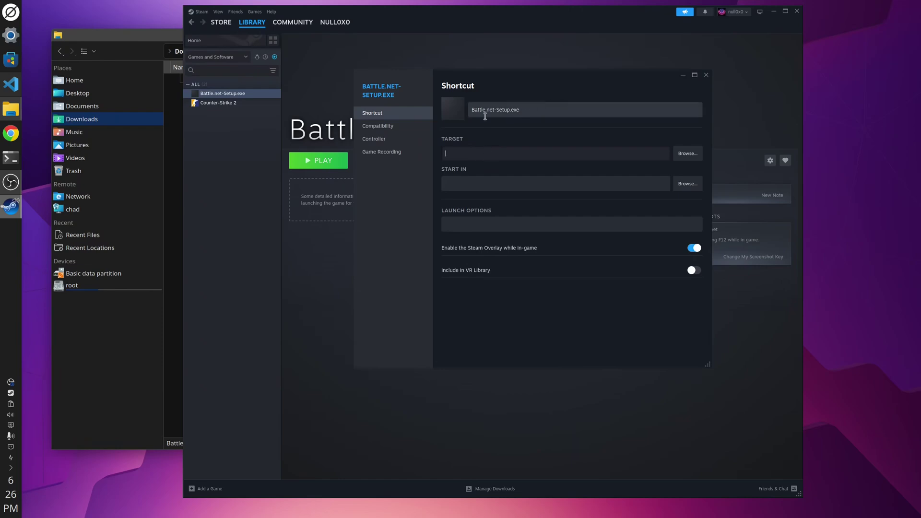
drag(496, 110, 534, 110)
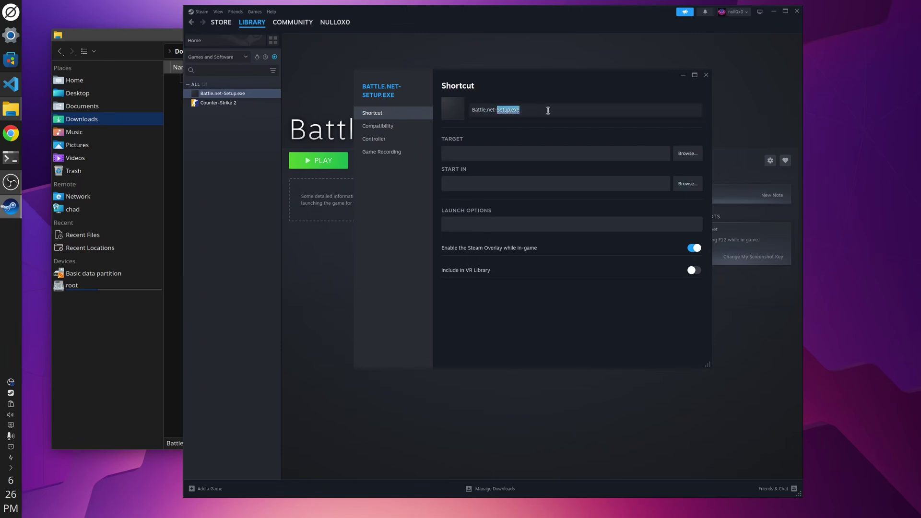
key(BackSpace)
key(BackSpace)
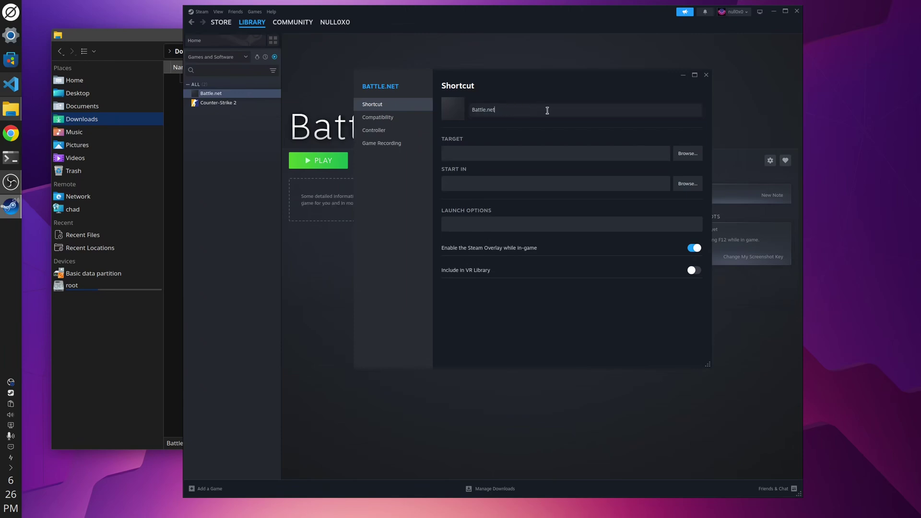
Move the shortcut properties aside and copy the find and printf command for the launcher paths from get-blizzrd-launcher-path.md in VS Code
drag(545, 82, 645, 39)
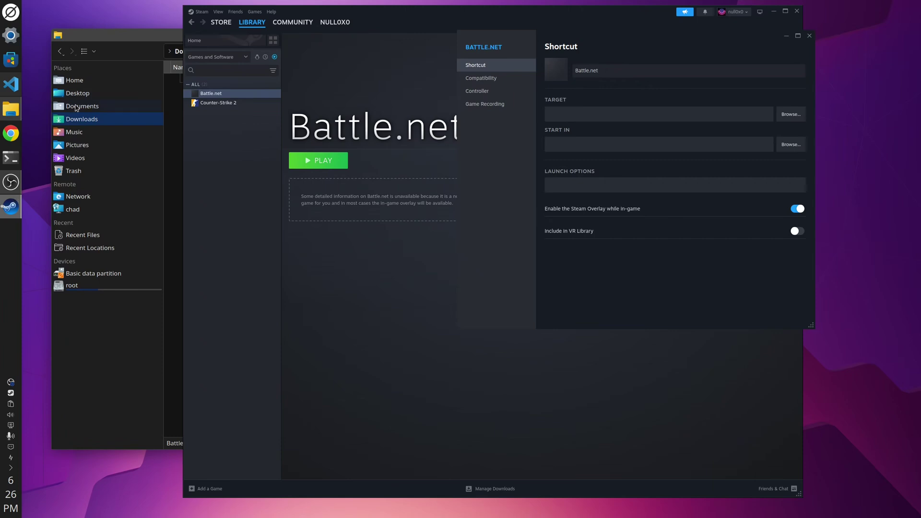
drag(590, 38, 648, 29)
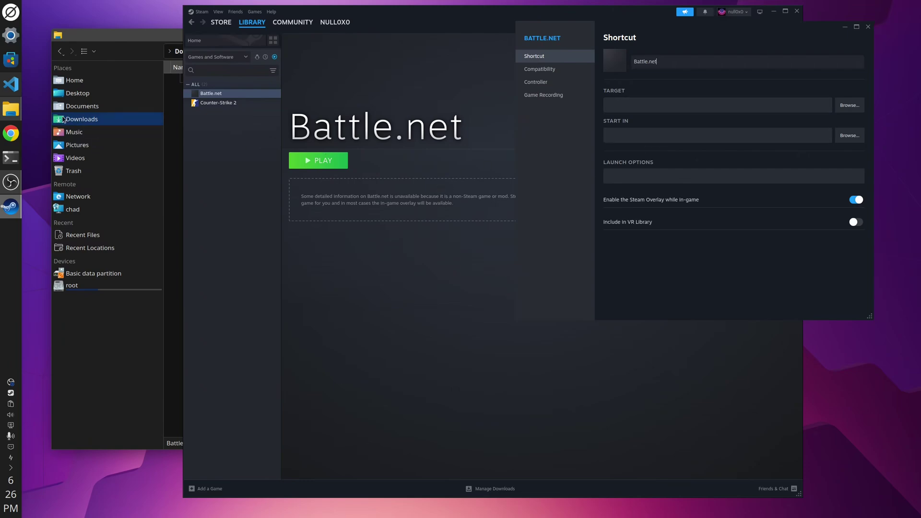
click(11, 84)
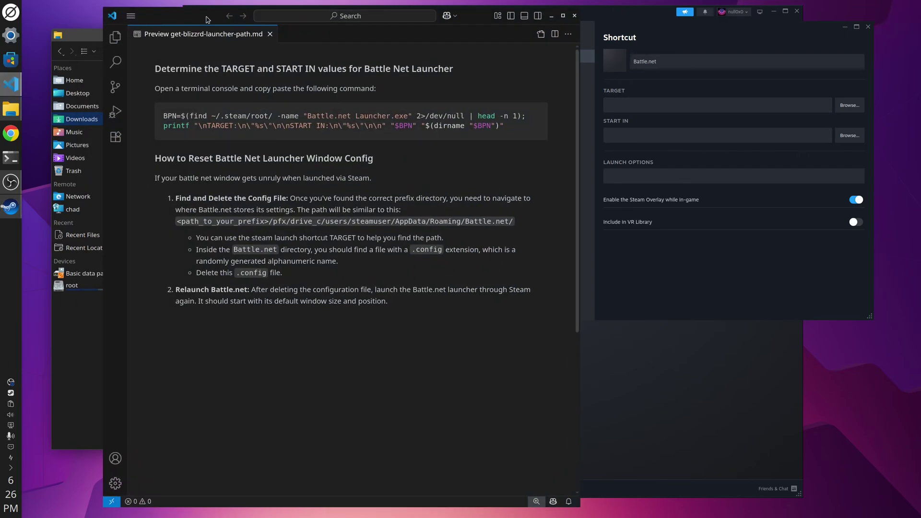
drag(202, 15, 120, 13)
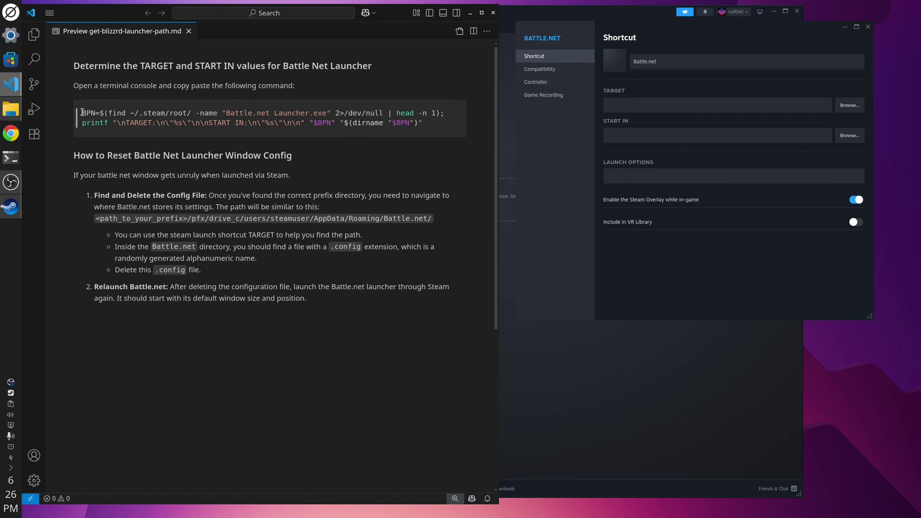
drag(78, 114, 368, 139)
right_click(408, 126)
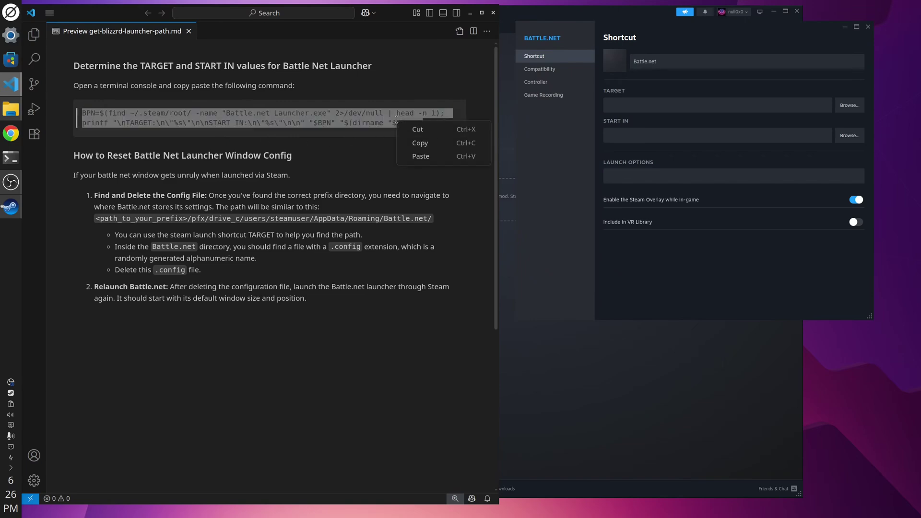
click(422, 139)
Run the copied command in a Konsole terminal to print the Battle.net Launcher's TARGET and START IN paths, keeping the shortcut properties in view
click(10, 158)
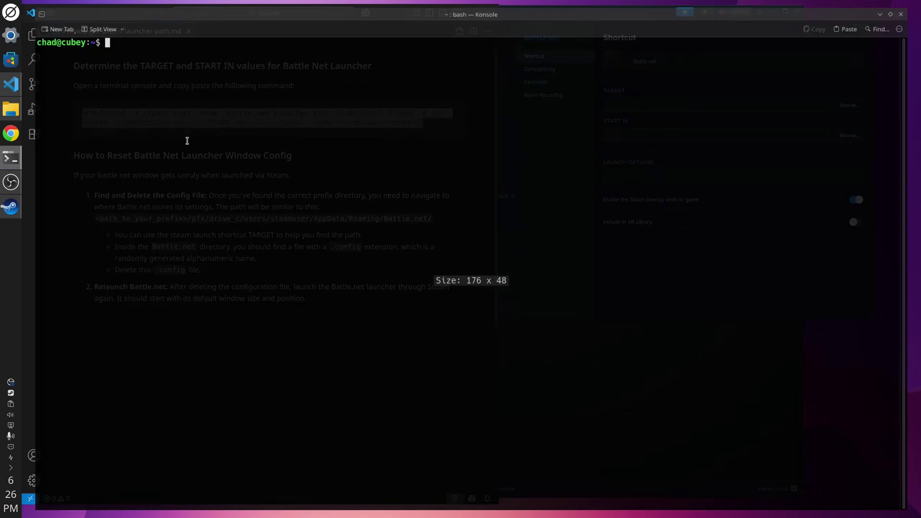
drag(180, 15, 165, 163)
right_click(188, 208)
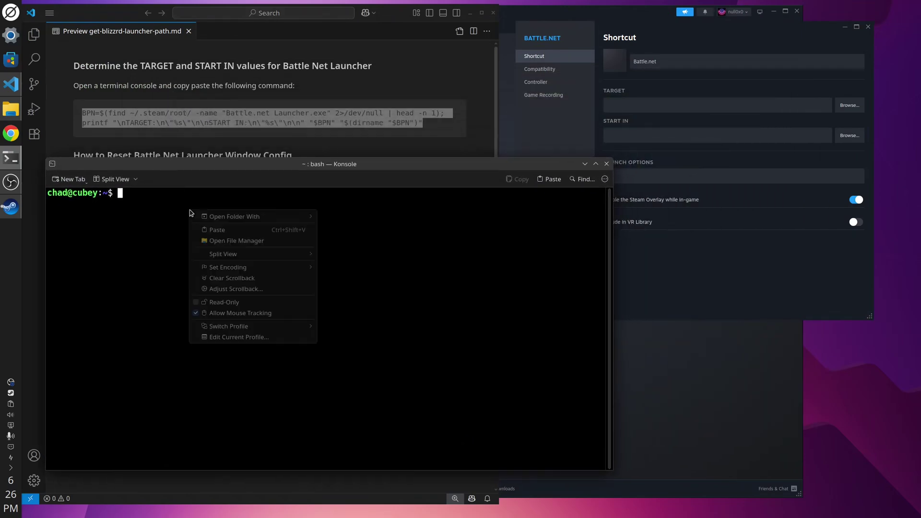
click(211, 229)
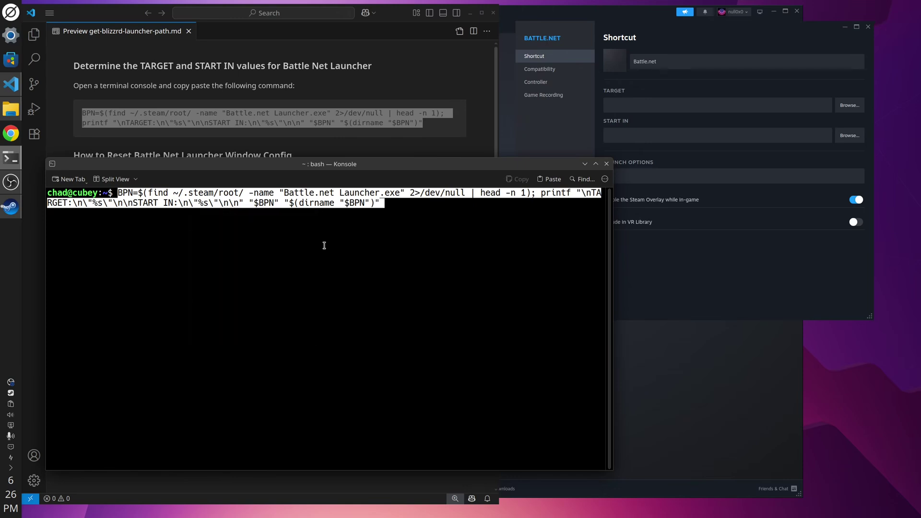
key(Return)
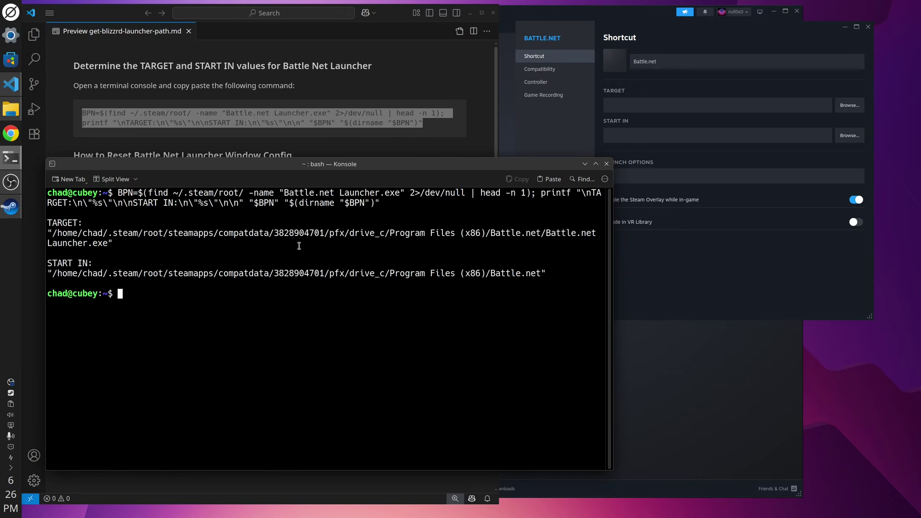
drag(269, 171, 252, 147)
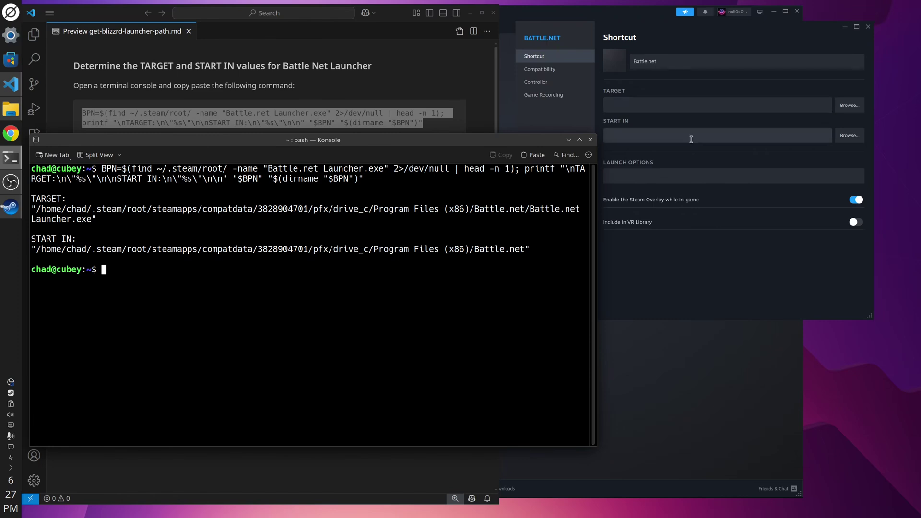
Copy the quoted TARGET path ending in Battle.net Launcher.exe into the Steam shortcut's Target
triple_click(33, 208)
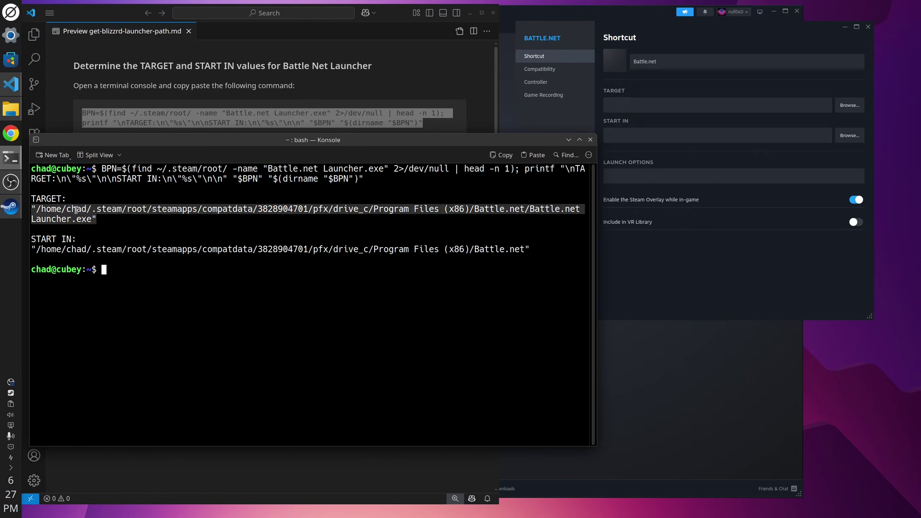
right_click(77, 210)
click(101, 218)
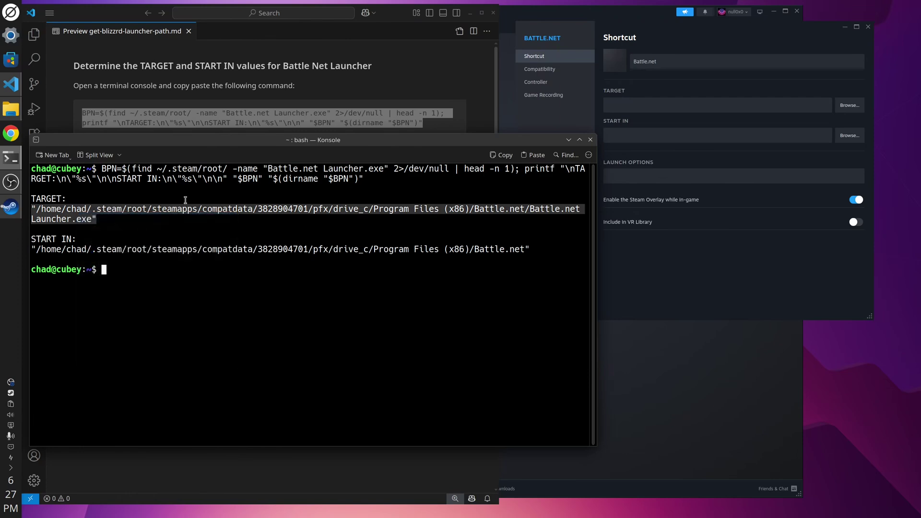
click(637, 101)
right_click(642, 104)
click(651, 109)
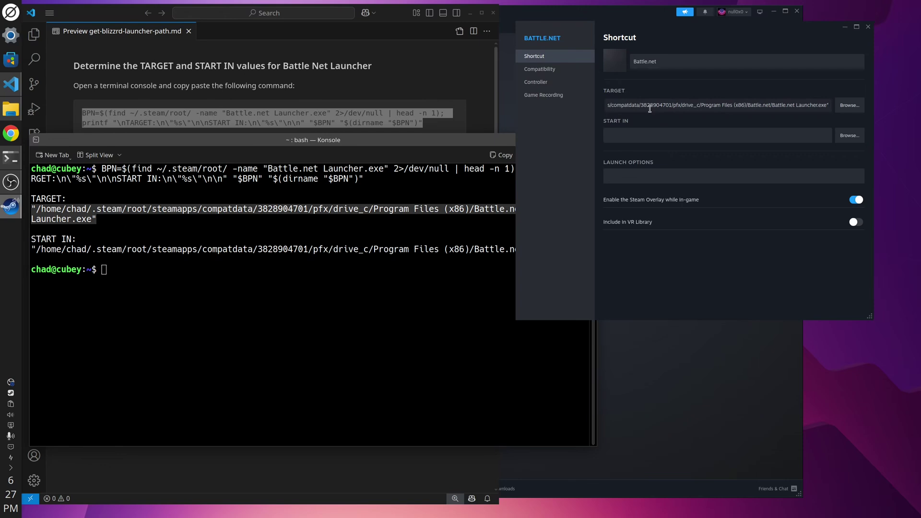
key(Home)
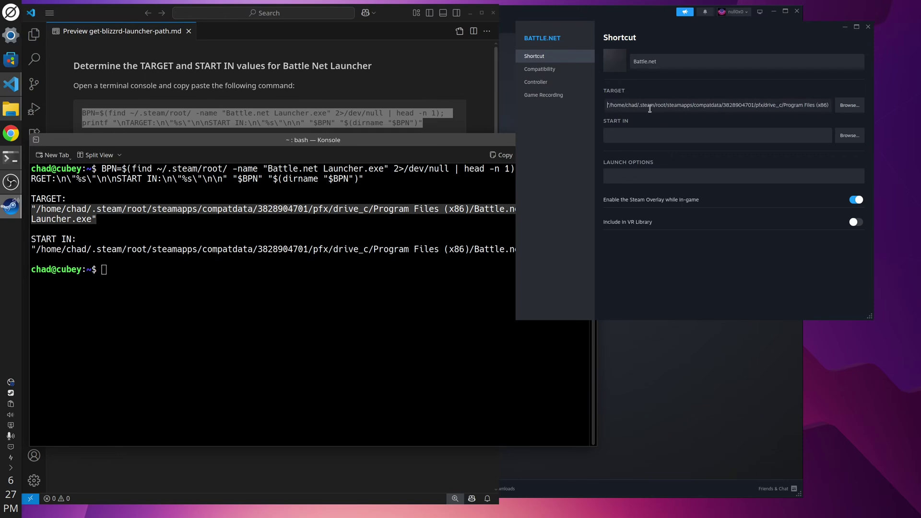
Copy the quoted START IN path ending in the Battle.net folder into the shortcut's Start In
click(126, 233)
drag(32, 248, 538, 250)
right_click(503, 249)
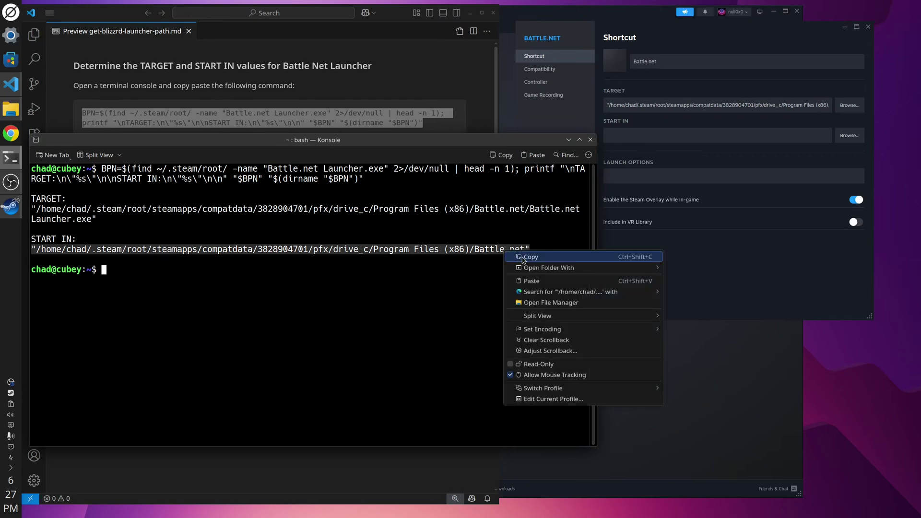
click(527, 258)
click(641, 133)
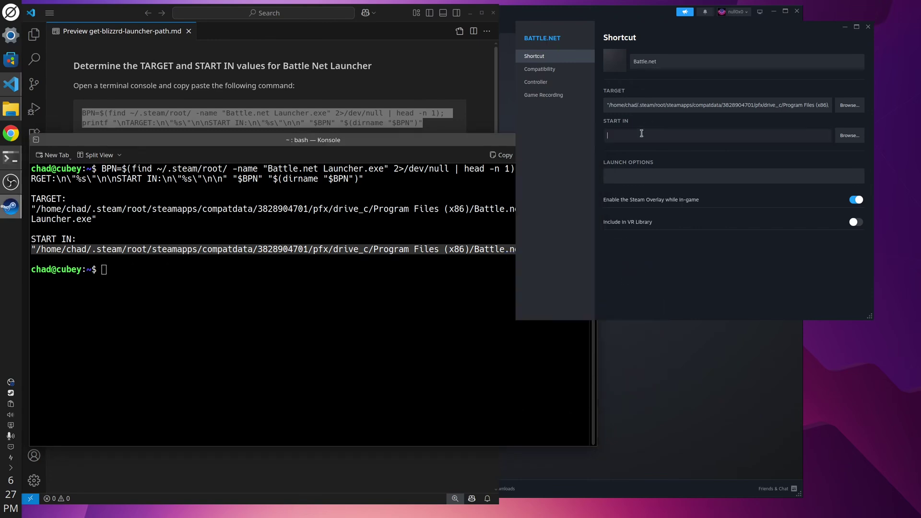
key(ctrl+v)
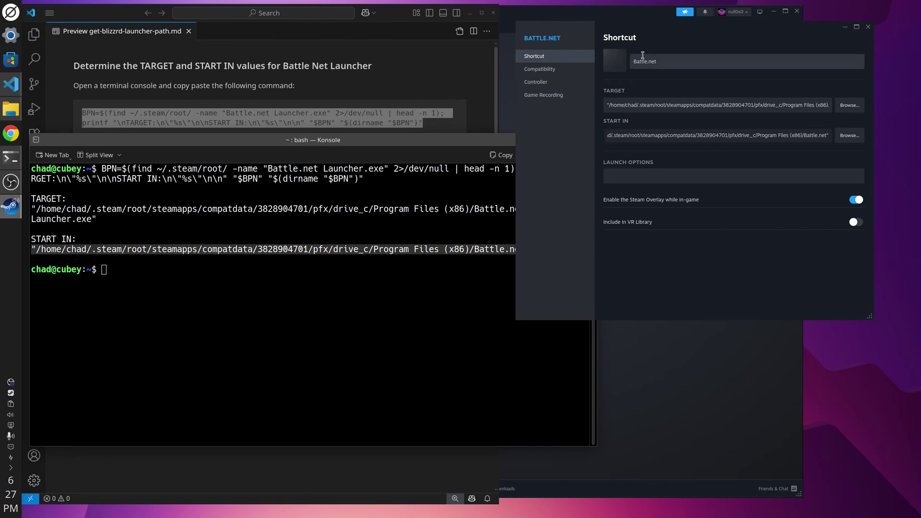
Choose world-of-warcraft-logo-png-transparent.png from Pictures/Icons as the shortcut's icon
click(614, 62)
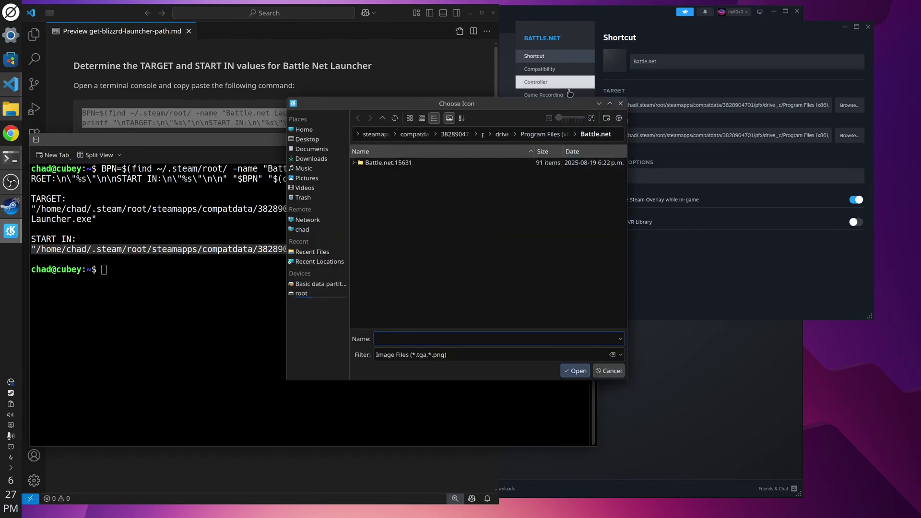
click(309, 178)
click(384, 163)
click(383, 163)
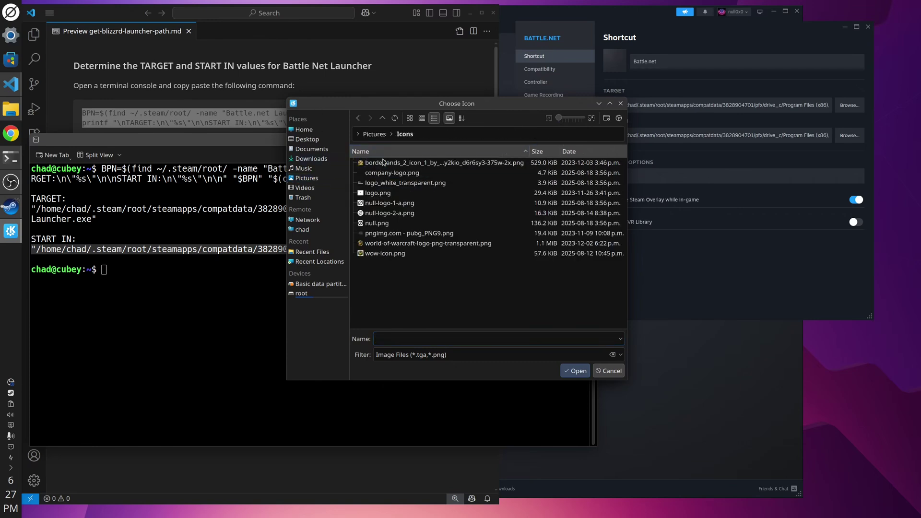
click(438, 245)
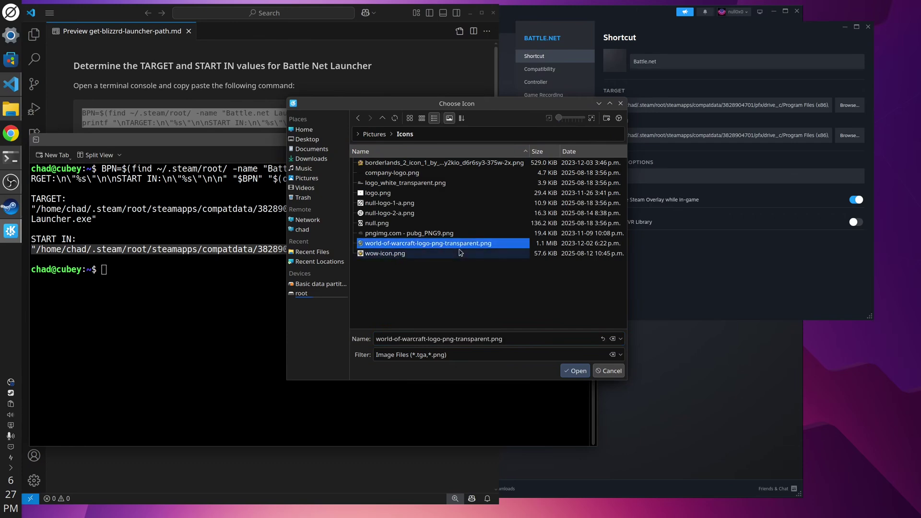
click(577, 370)
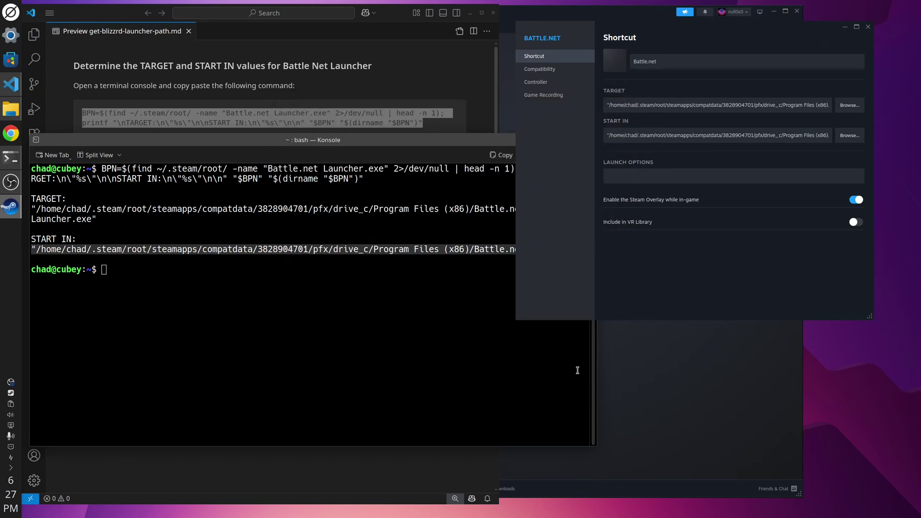
Close the shortcut properties and the terminal, and reselect the Battle.net entry in the Steam library
click(869, 30)
click(593, 143)
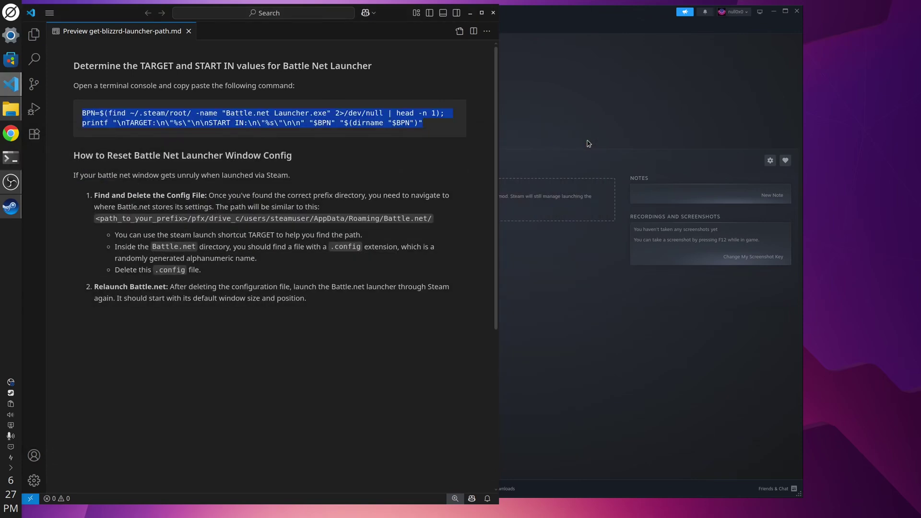
click(627, 85)
click(219, 103)
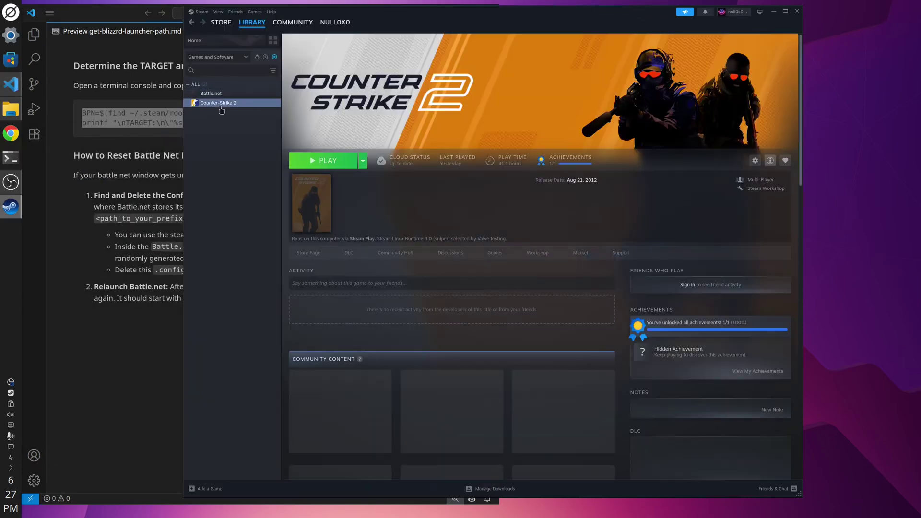
click(216, 93)
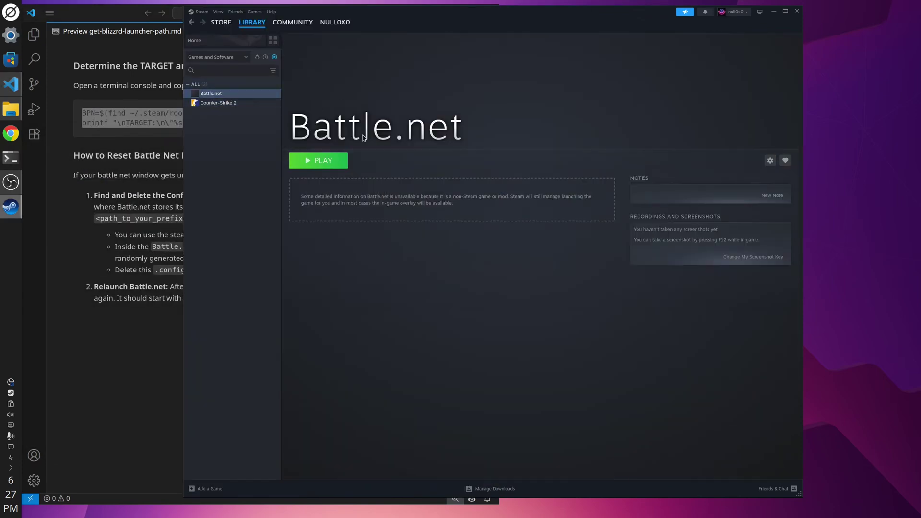
Launch Battle.net from the Steam library, dismiss the What's New dialog and reposition the launcher window
click(324, 164)
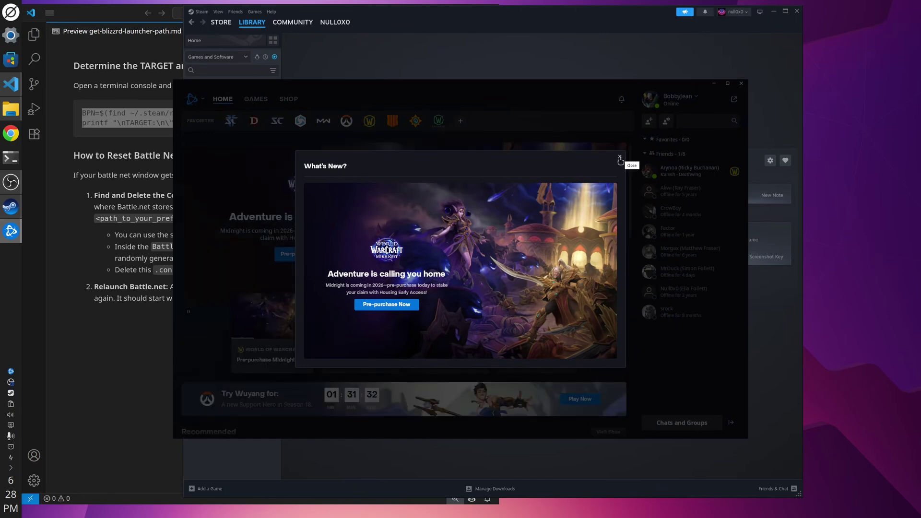
click(620, 159)
drag(453, 93, 388, 48)
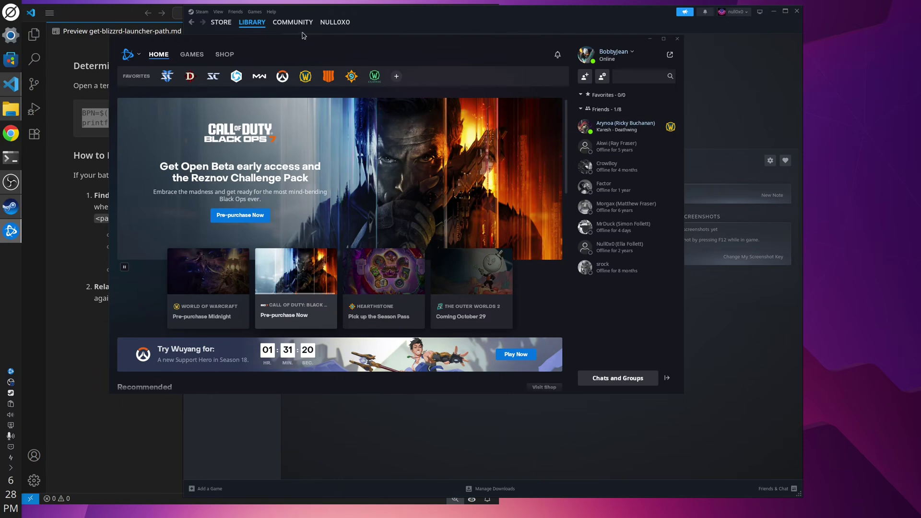
View the Battle.net Updates patch notes and close them
click(136, 55)
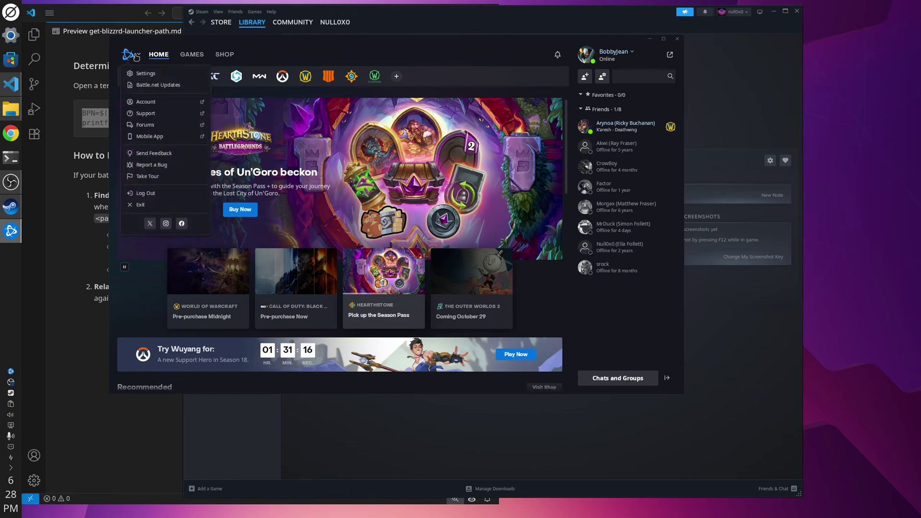
click(154, 85)
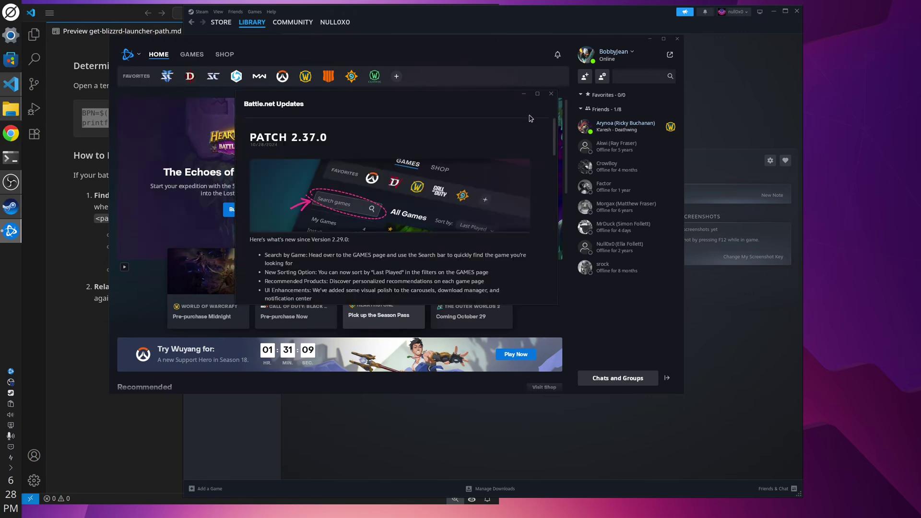
click(551, 93)
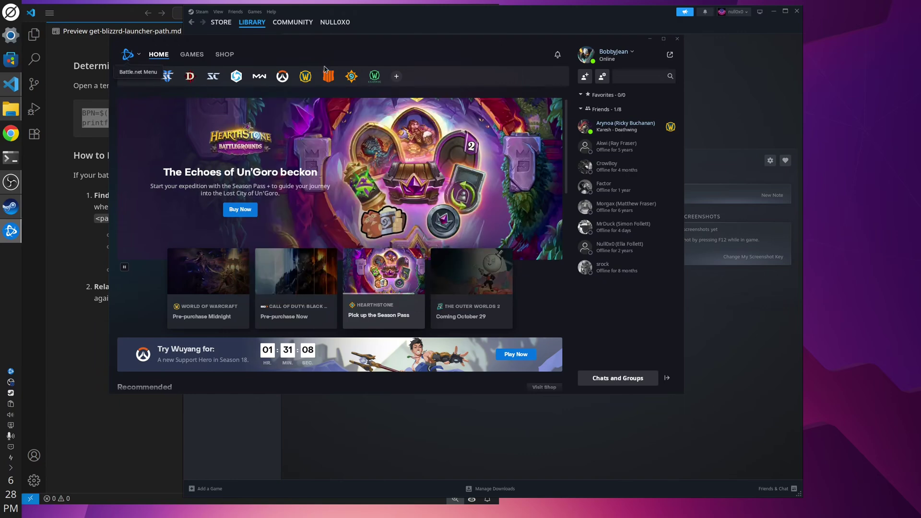
Open the World of Warcraft game page and select the US game account that is not a Starter Edition
click(304, 77)
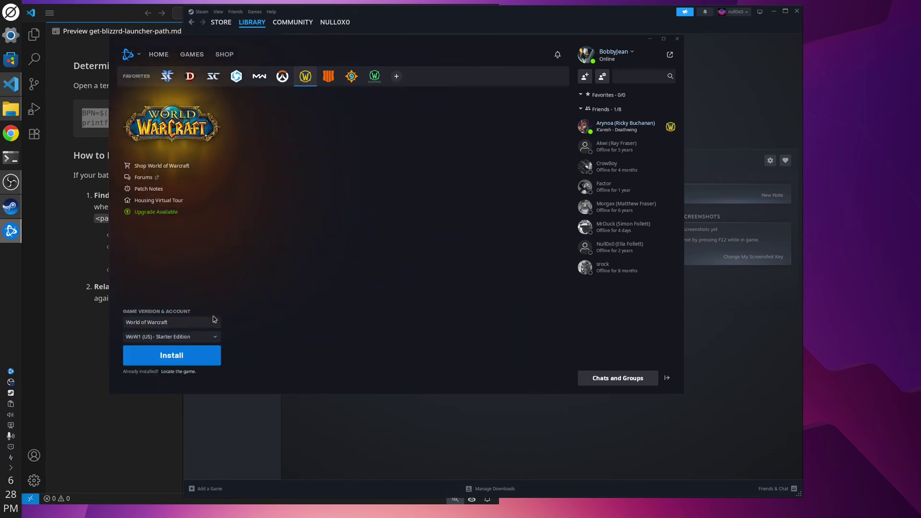
click(214, 337)
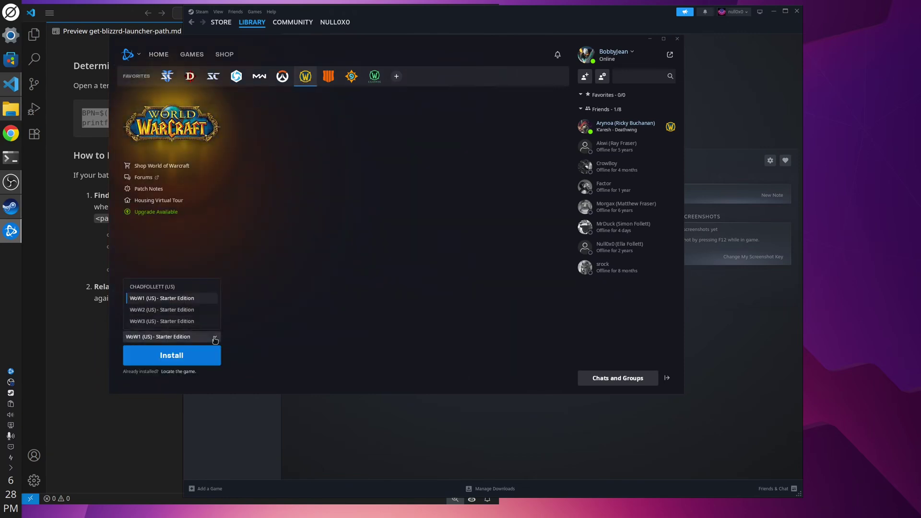
click(185, 288)
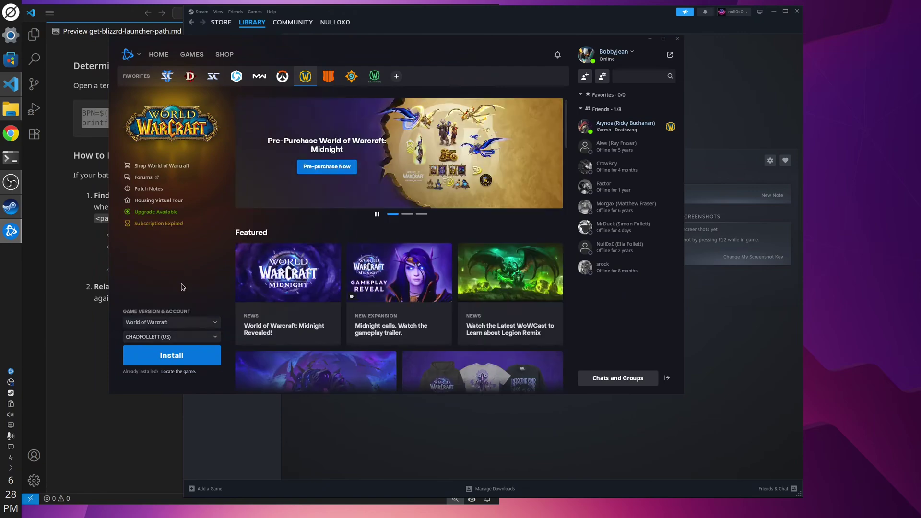
Start the World of Warcraft installation with auto-update enabled and no desktop shortcut, and view its progress in the Download Manager
click(178, 359)
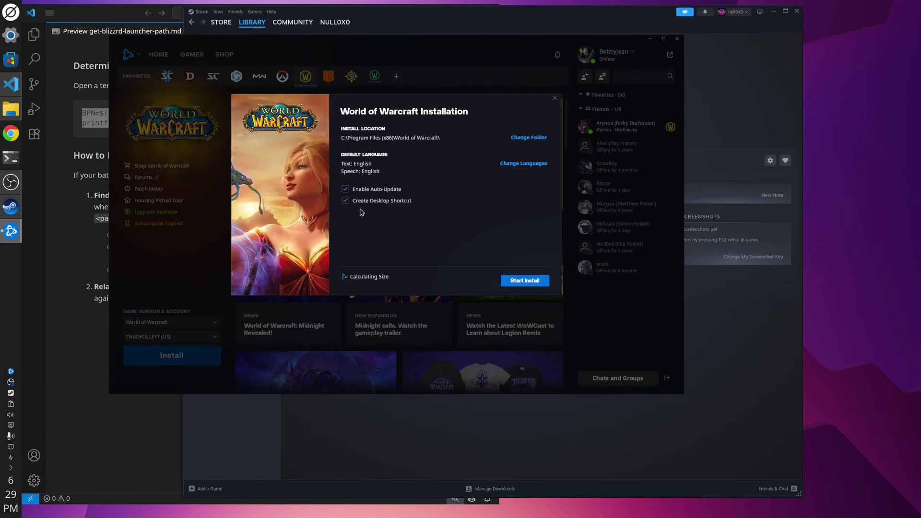
click(344, 189)
click(345, 201)
click(345, 189)
click(525, 281)
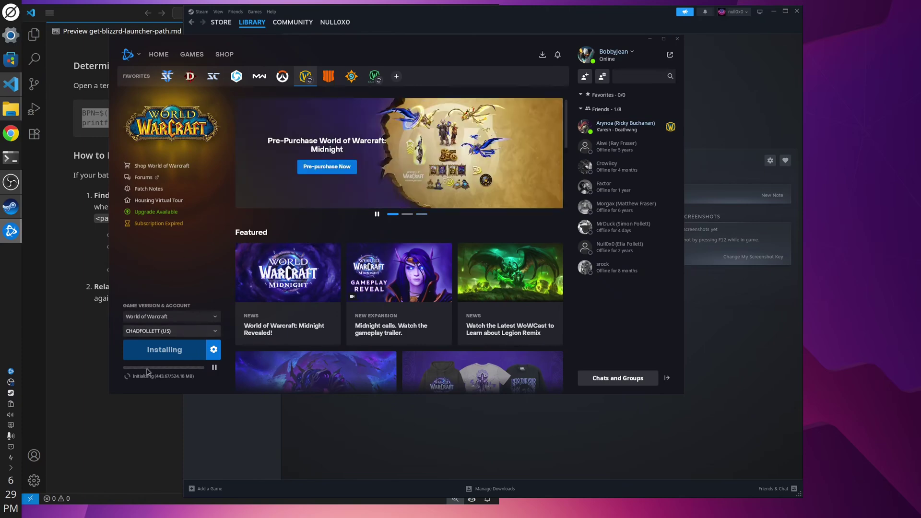
click(543, 59)
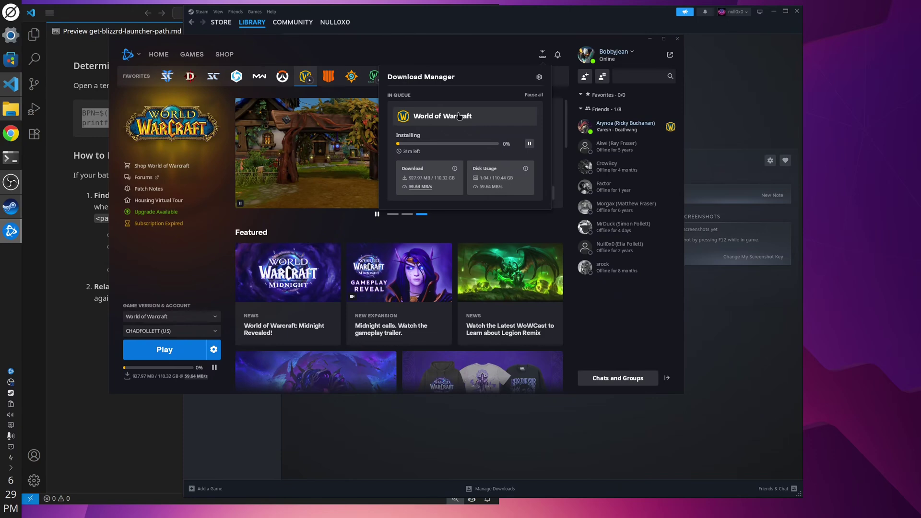
Launch World of Warcraft, pass the photosensitivity warning, enter the world with the level 18 Shaman, and close the subscription offer
click(187, 273)
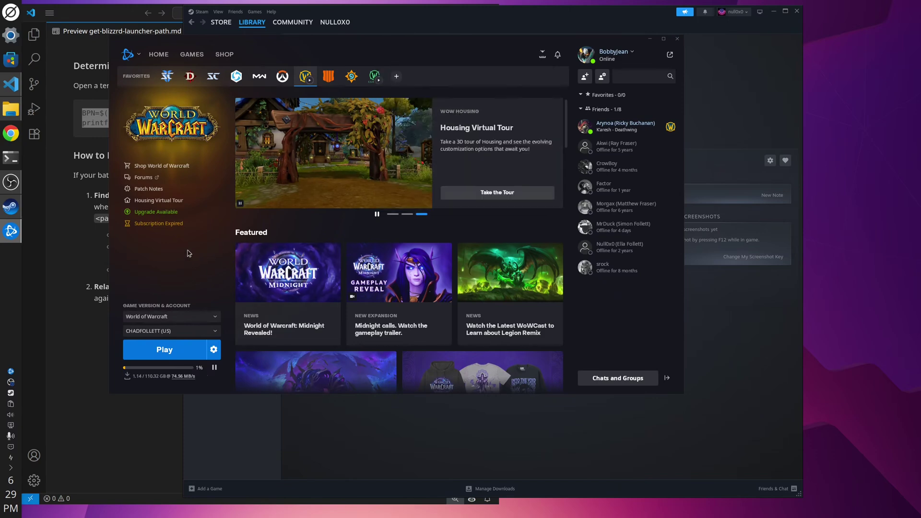
click(178, 353)
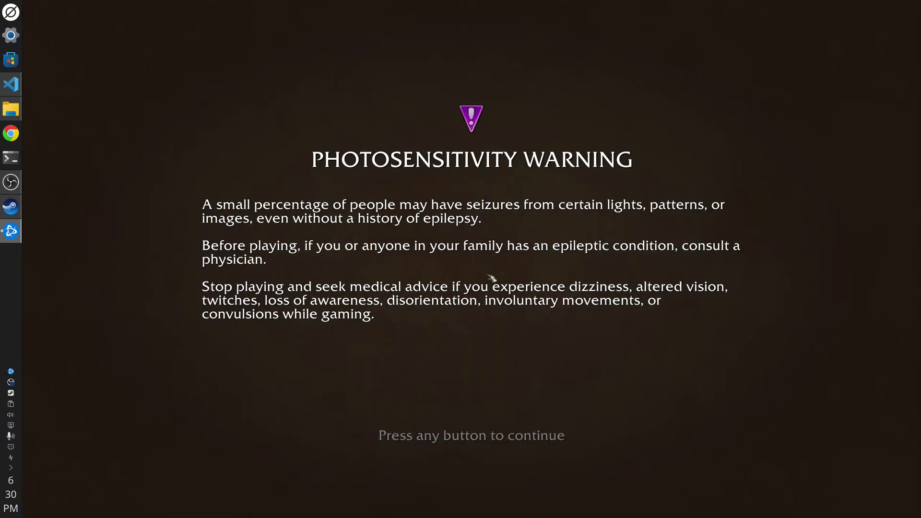
key(Return)
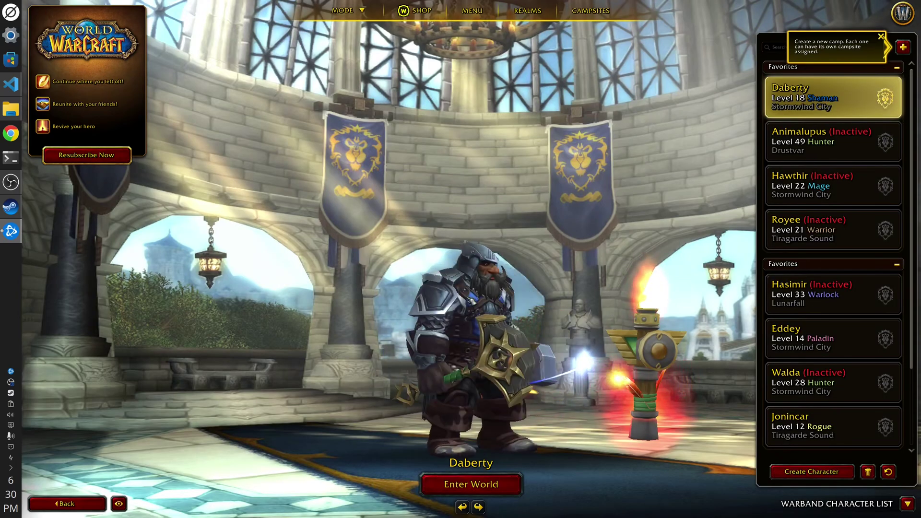
click(496, 485)
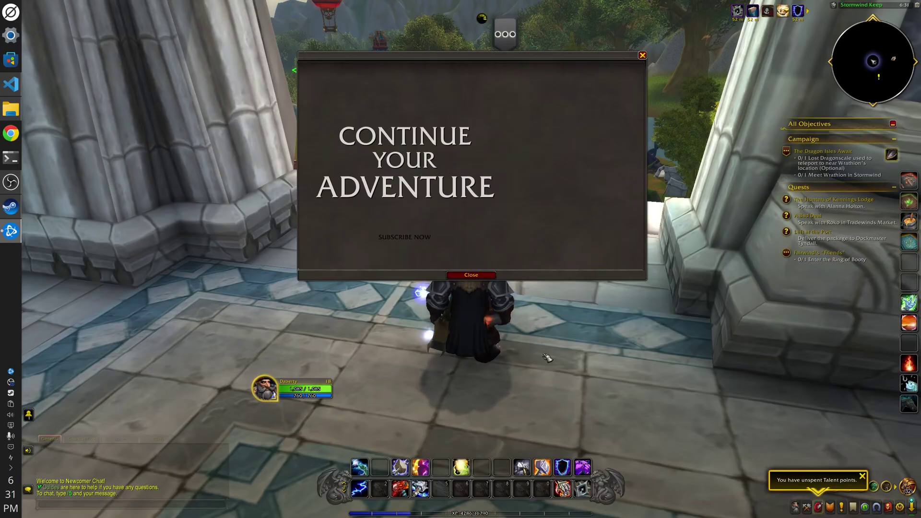
key(Escape)
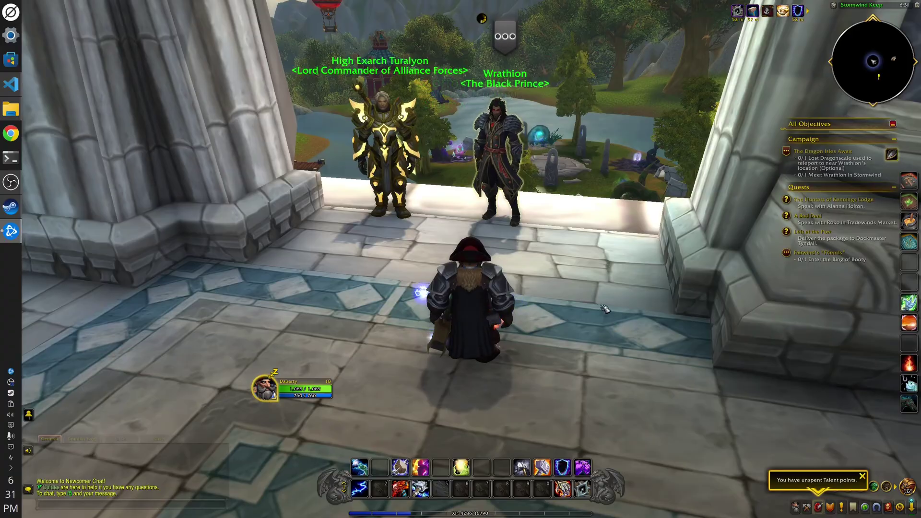
Switch the game's graphics Display Mode to Windowed, accept the change, and reposition the game window over the launcher
drag(578, 321, 607, 307)
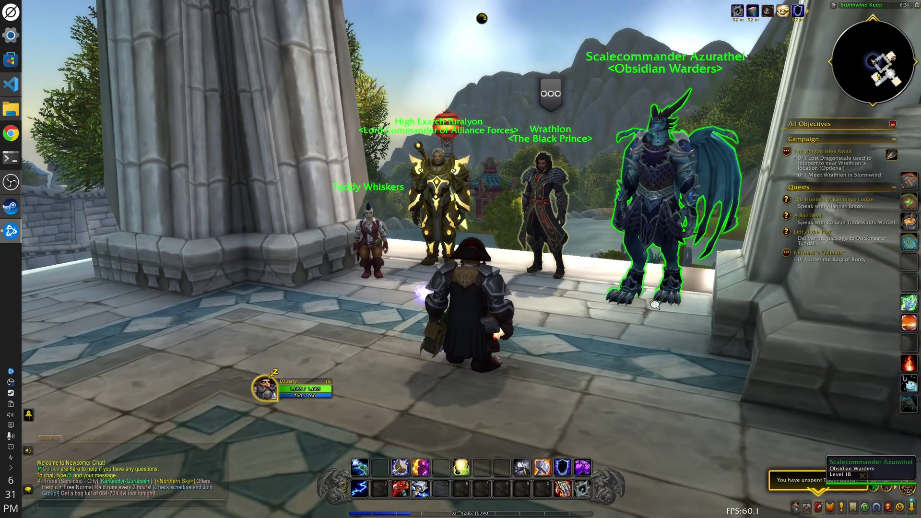
mouse_move(607, 326)
mouse_down()
mouse_move(528, 321)
mouse_move(607, 326)
mouse_up()
key(a)
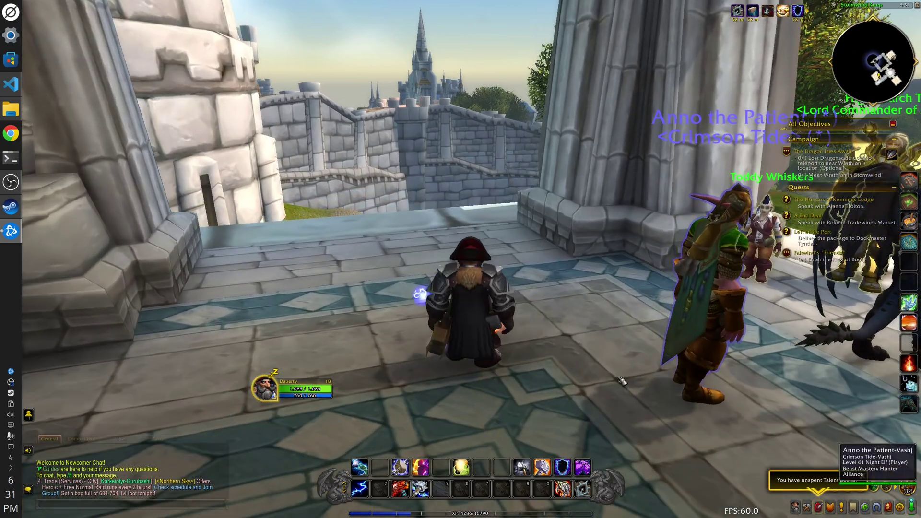
key(Escape)
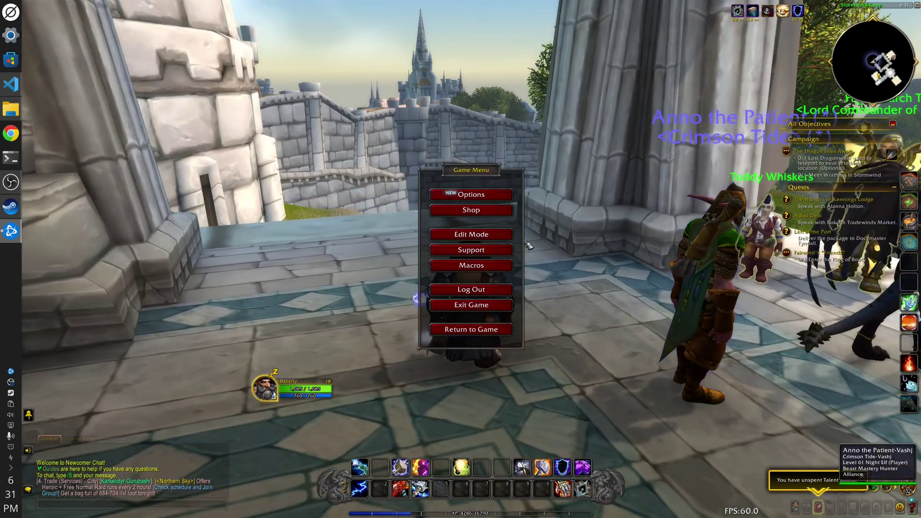
click(472, 194)
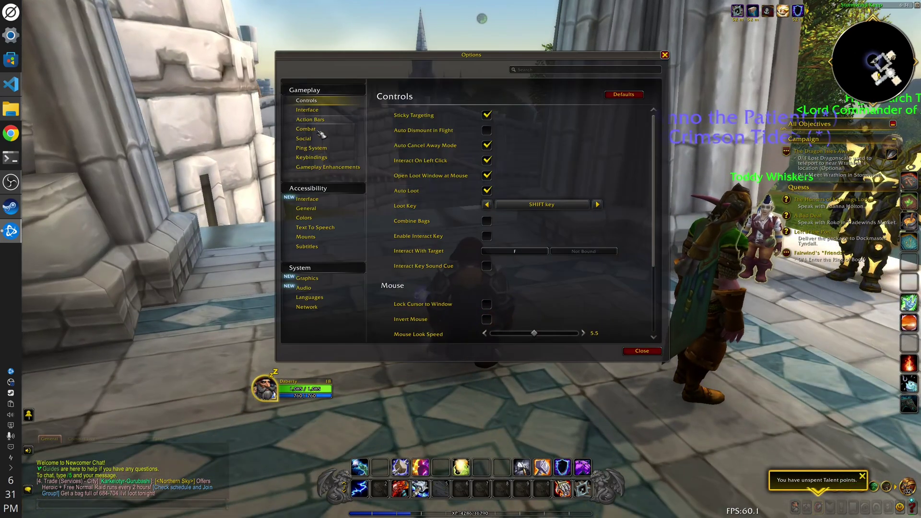
click(322, 279)
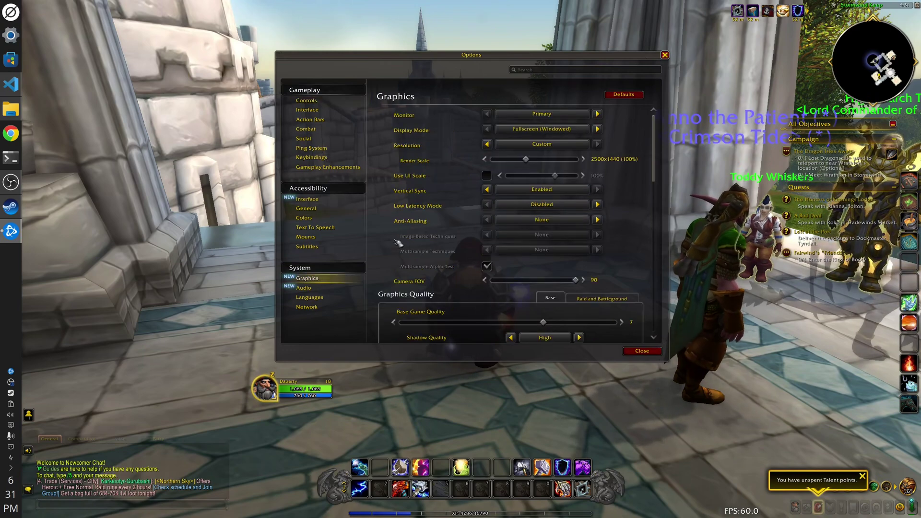
click(561, 130)
click(537, 149)
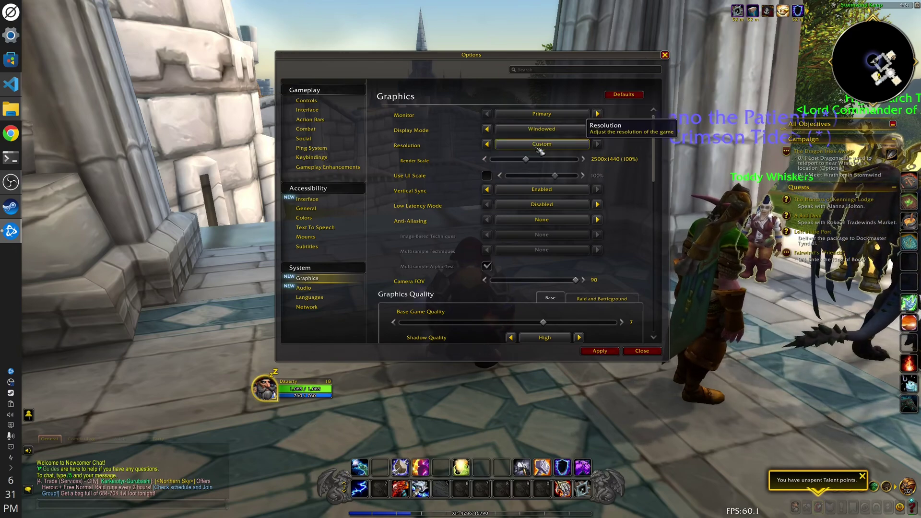
click(608, 353)
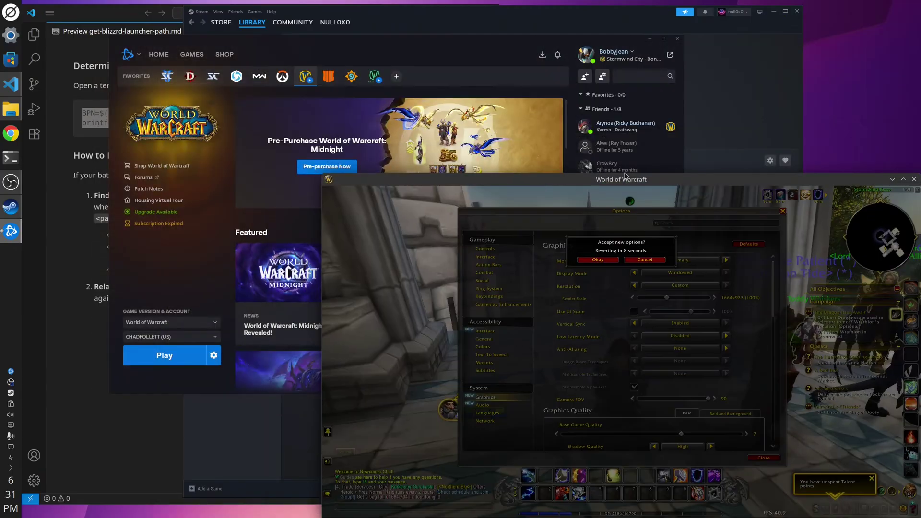
drag(619, 182, 432, 71)
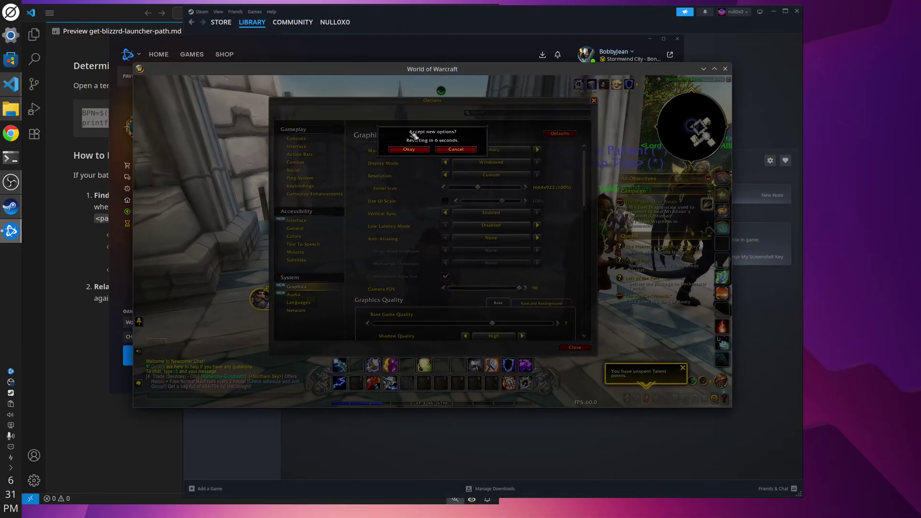
click(408, 150)
Set the game's Display Mode back to Fullscreen (Windowed), accept the new options, and close the settings
click(494, 162)
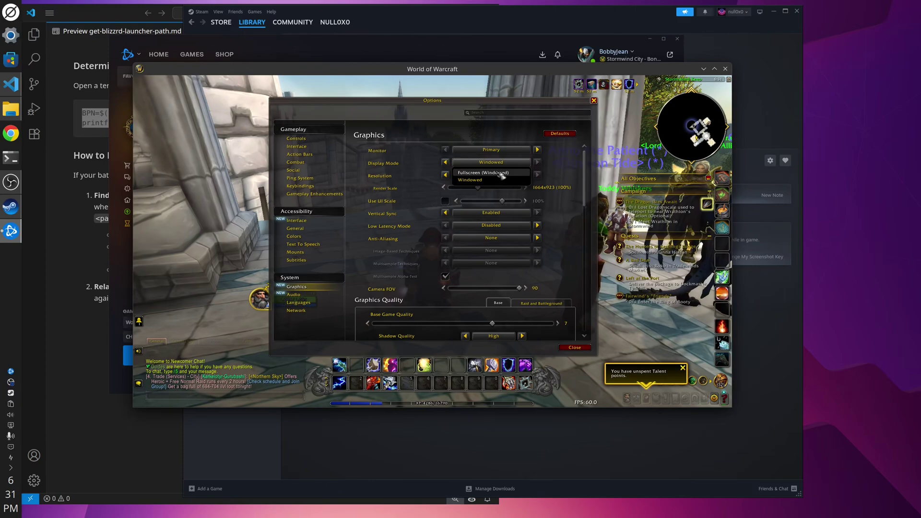
click(501, 172)
click(539, 347)
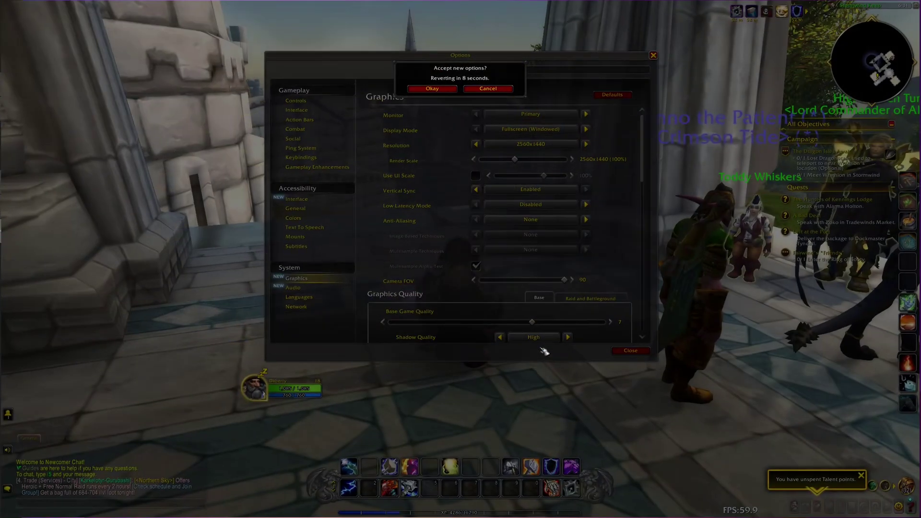
click(432, 89)
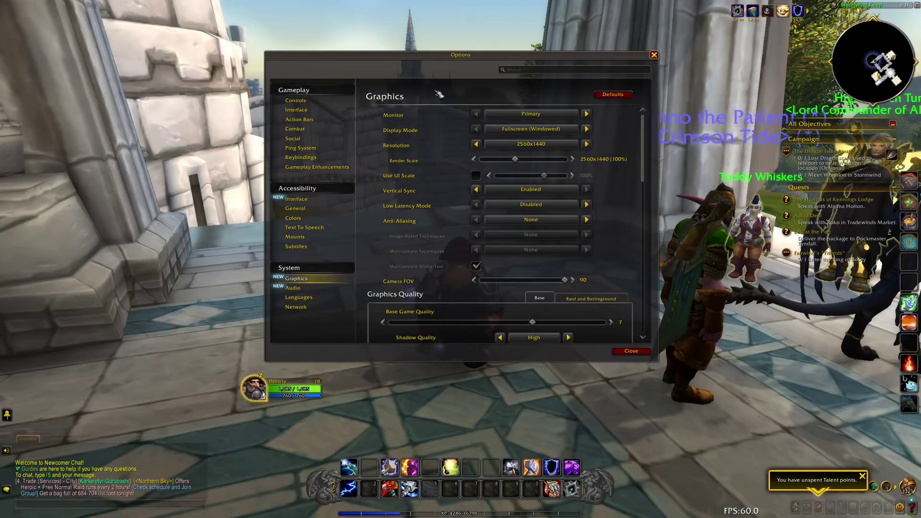
click(631, 351)
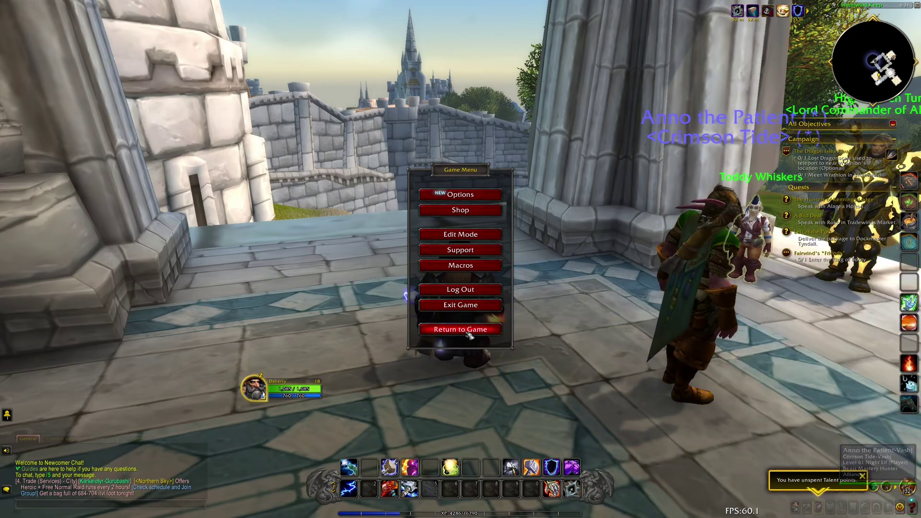
Walk the character around Stormwind Keep, turning the camera to check how the game runs
drag(550, 306, 791, 307)
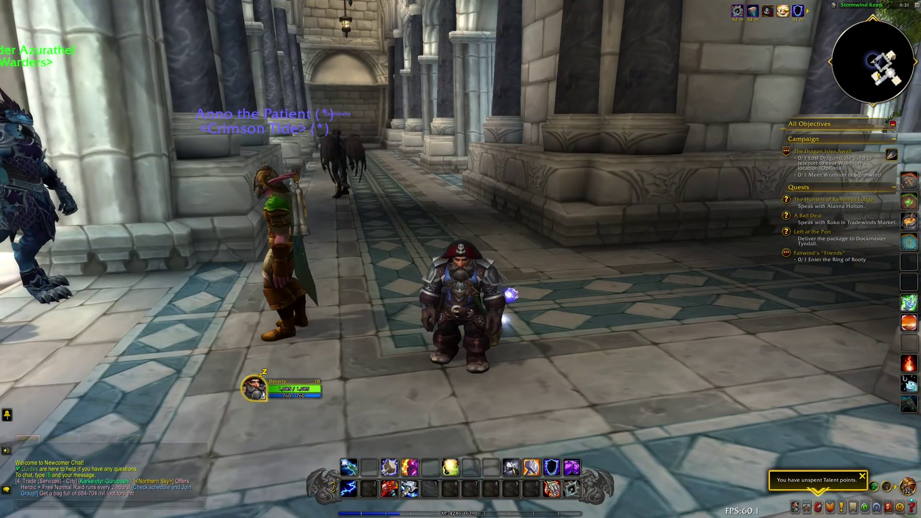
key(w)
key(a)
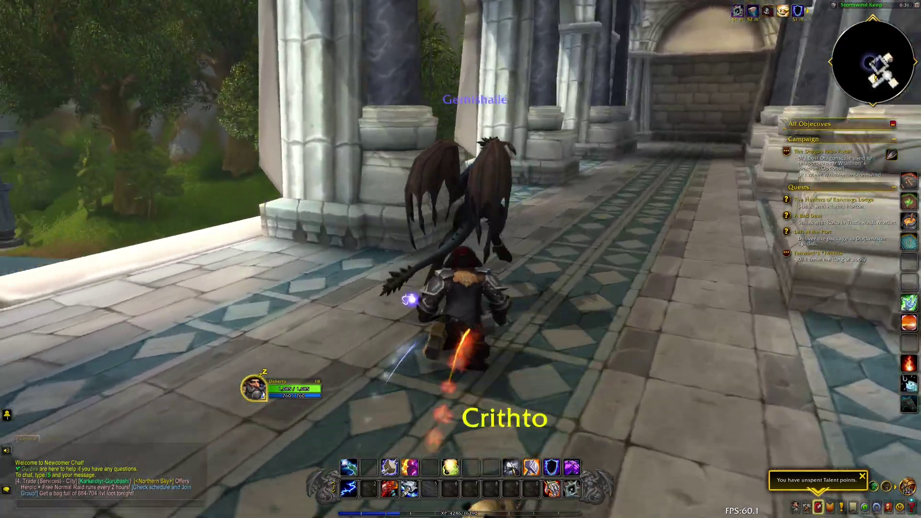
drag(621, 301, 431, 302)
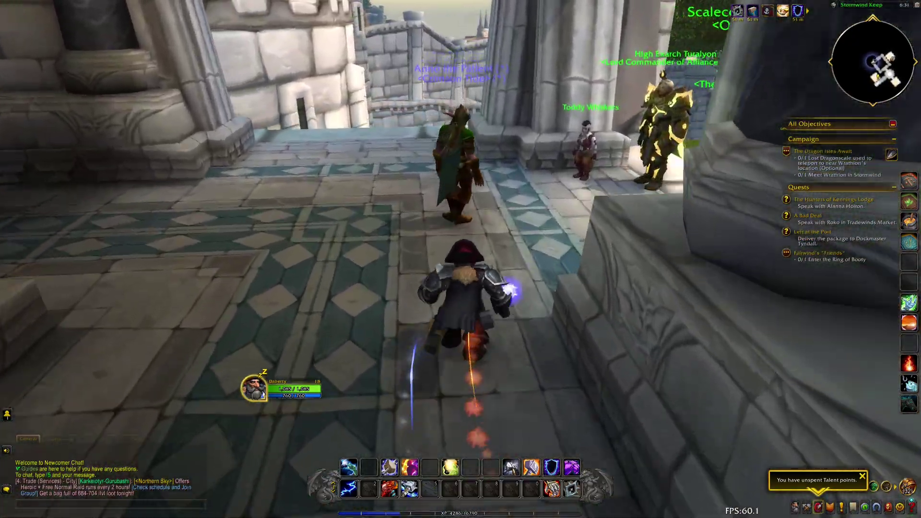
key(a)
mouse_move(866, 455)
mouse_down()
mouse_move(815, 455)
mouse_move(866, 455)
mouse_up()
key(w)
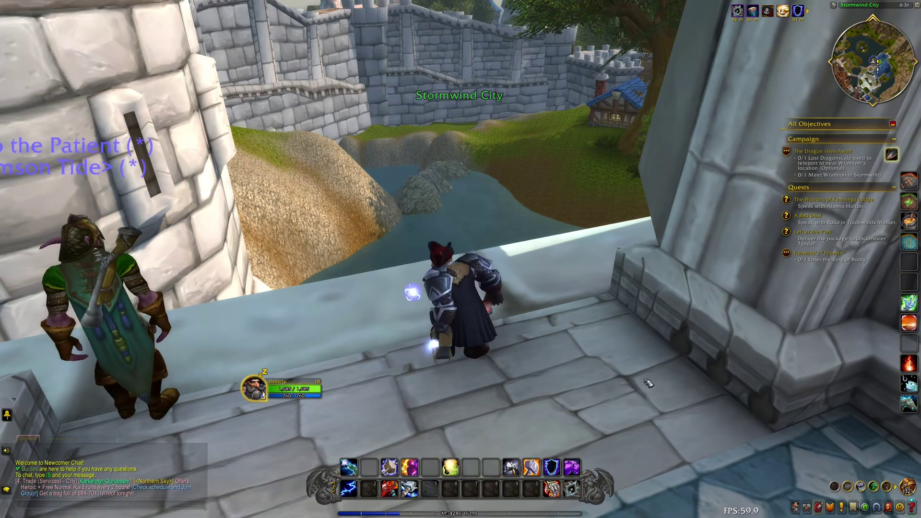
drag(643, 376, 431, 376)
key(d)
key(w)
key(w)
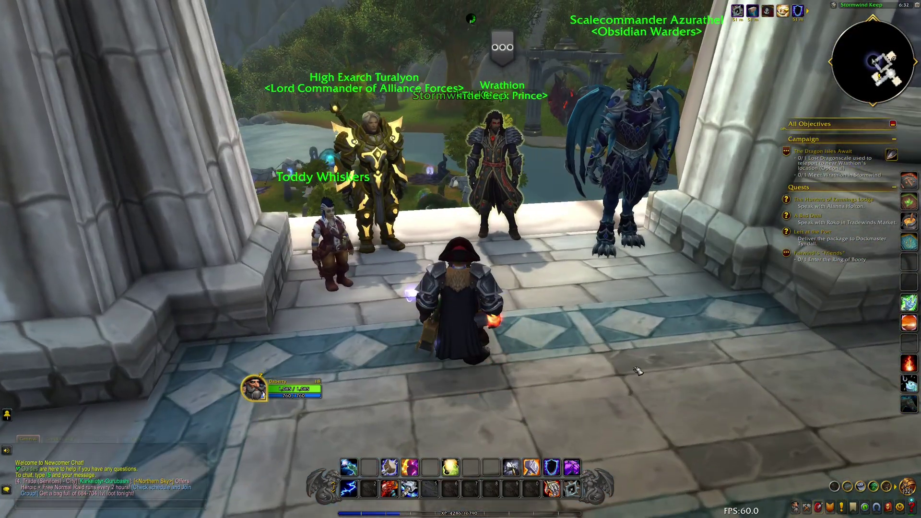
Exit World of Warcraft and move the Battle.net launcher window away from its current spot
key(Escape)
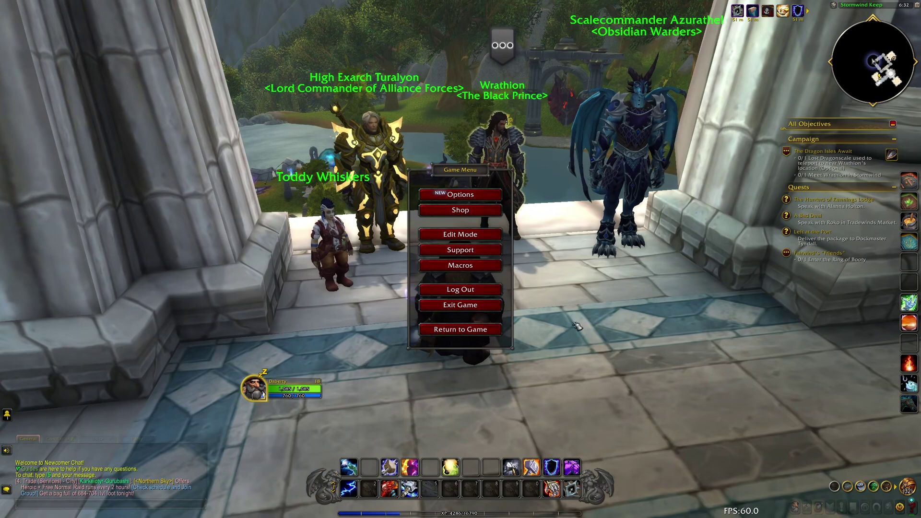
click(478, 308)
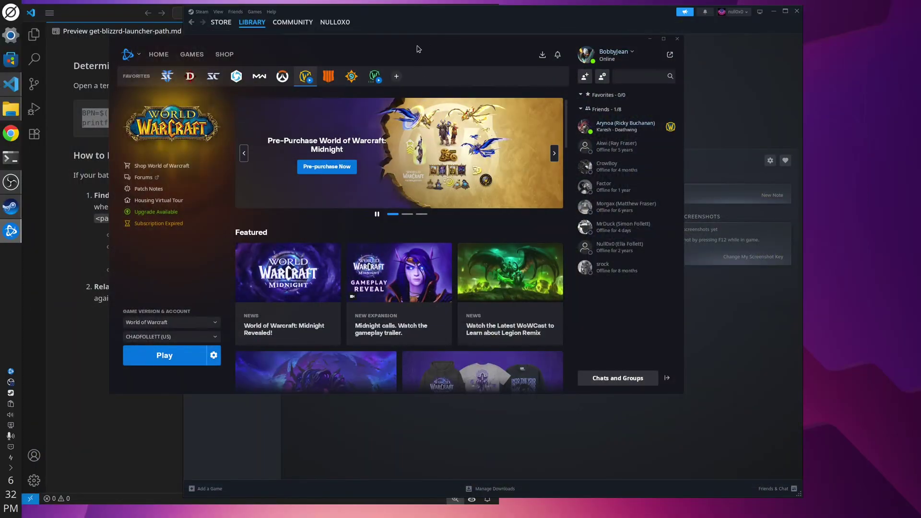
drag(413, 43, 496, 79)
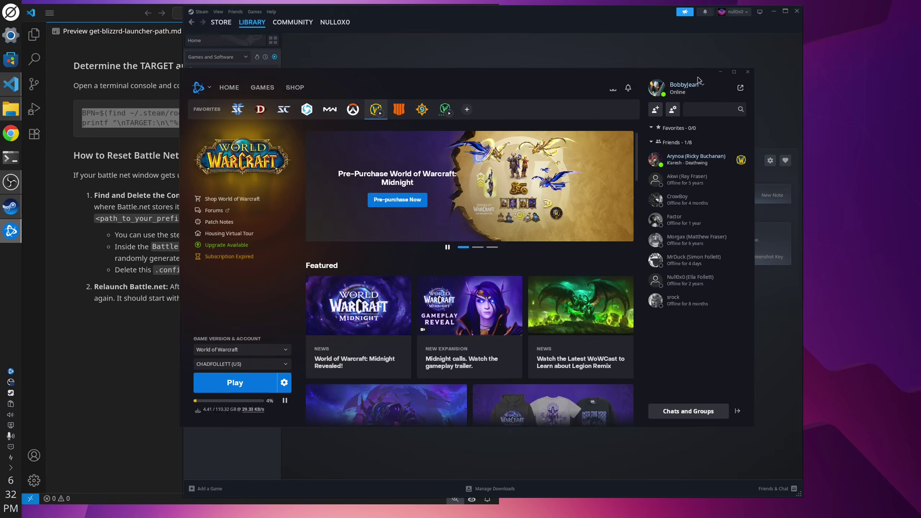
Try to maximize the Battle.net window, and reposition it over the Steam window
click(734, 71)
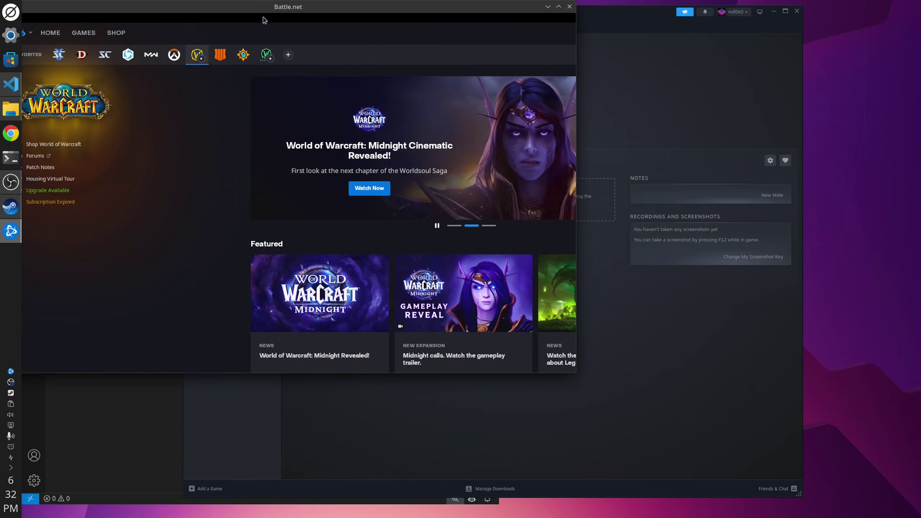
drag(280, 9, 425, 39)
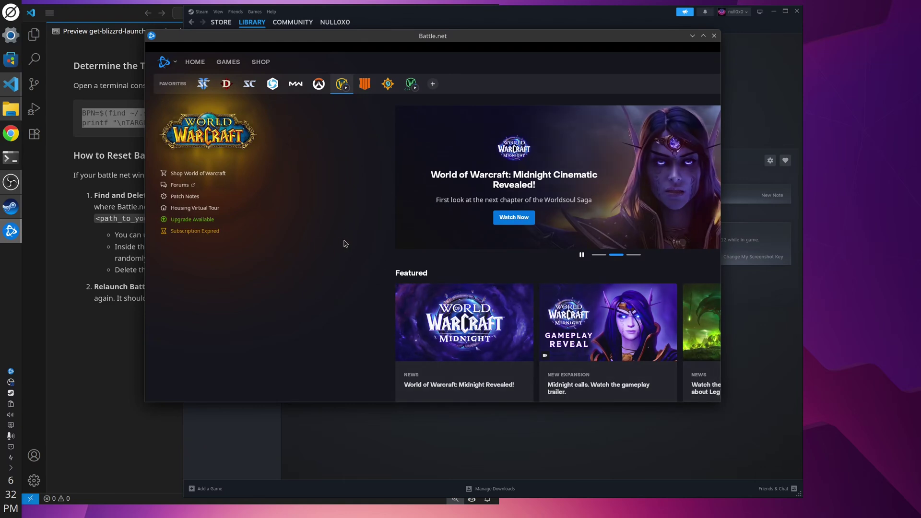
drag(585, 36, 639, 62)
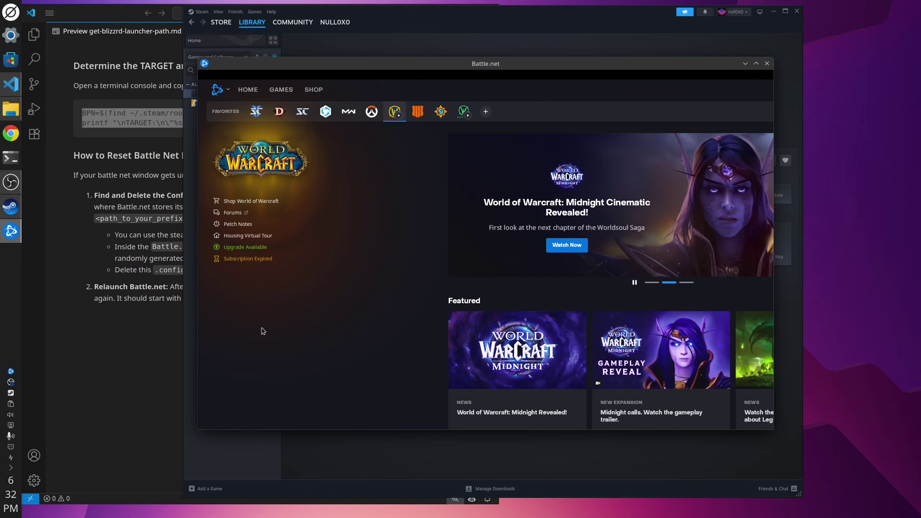
Review the notes on resetting the Battle.net window config, highlighting the /pfx/drive_c/users/steamuser/AppData/Roaming/Battle.net/ path and the .config file instruction
click(146, 309)
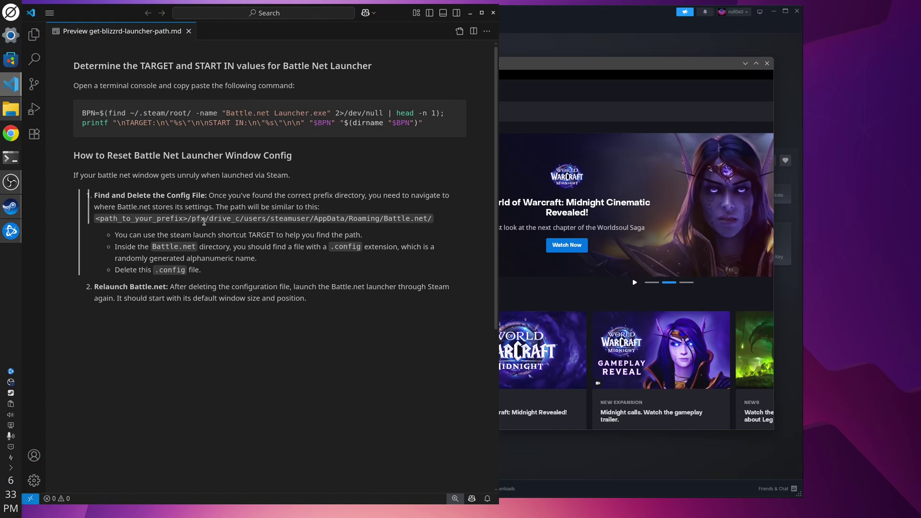
drag(188, 222, 440, 222)
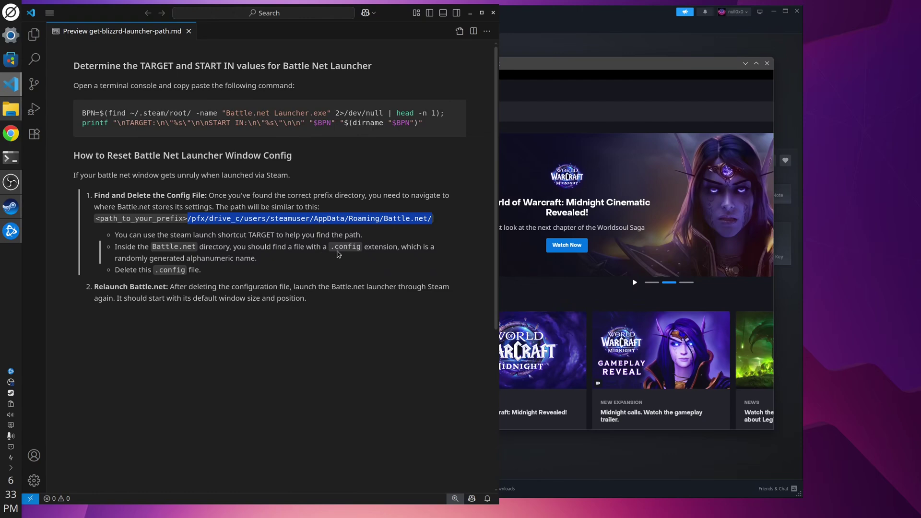
double_click(343, 248)
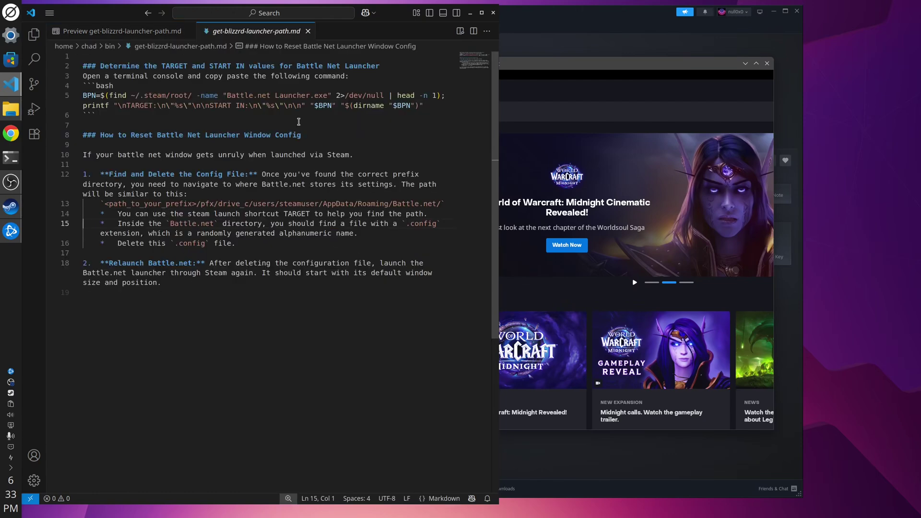
click(133, 33)
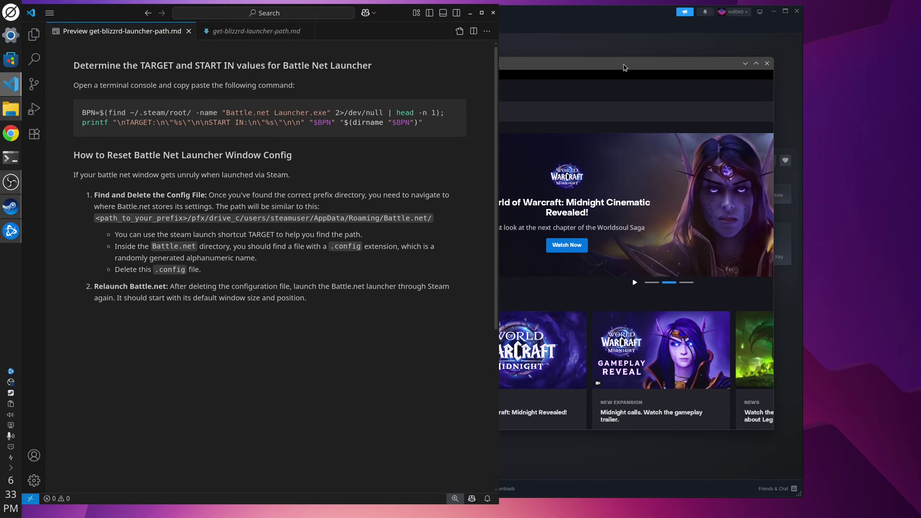
click(624, 67)
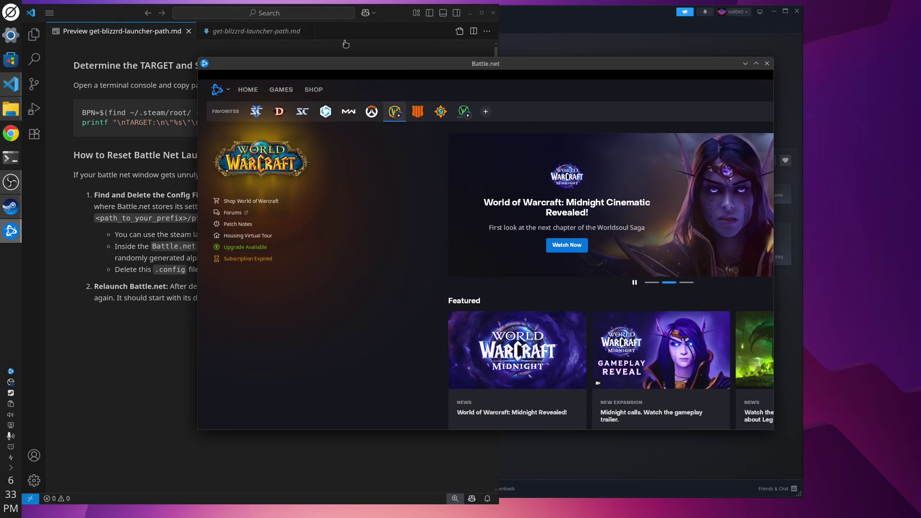
click(397, 19)
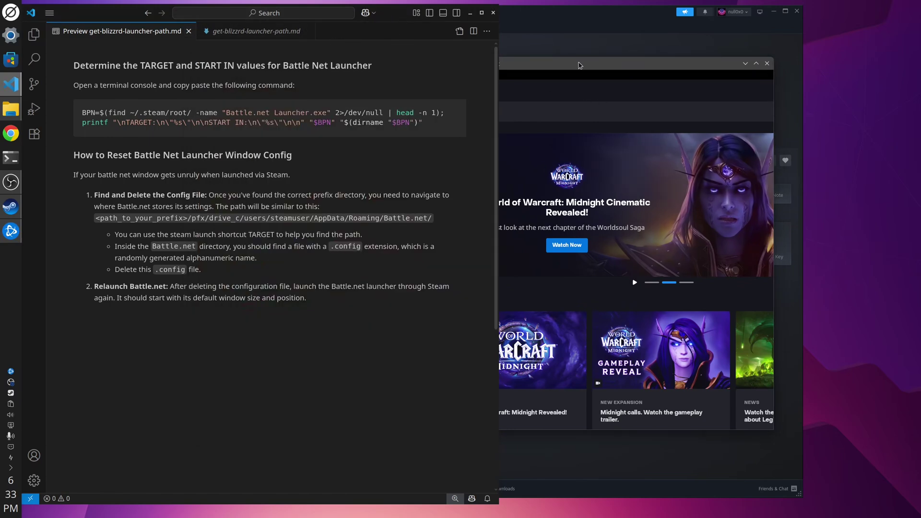
Close the Battle.net launcher, confirm exiting despite the download in progress, and select Battle.net in the Steam library
click(580, 67)
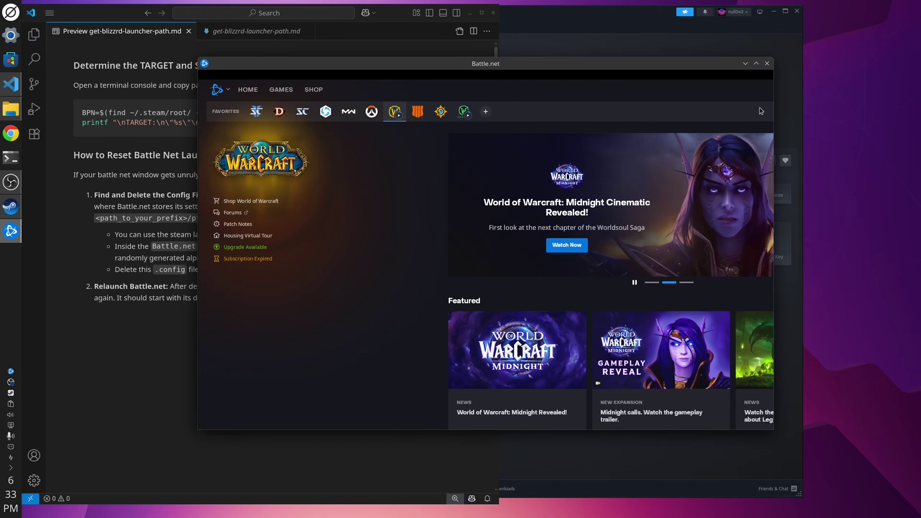
click(767, 64)
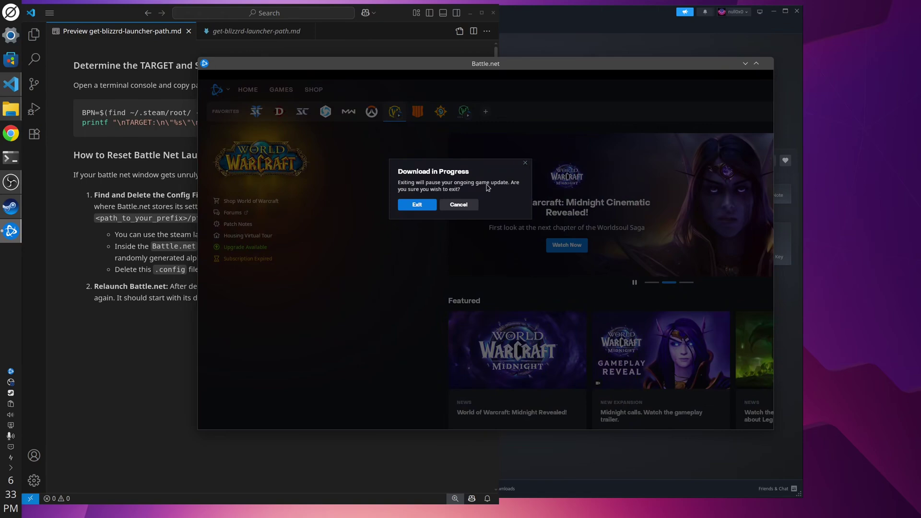
click(416, 205)
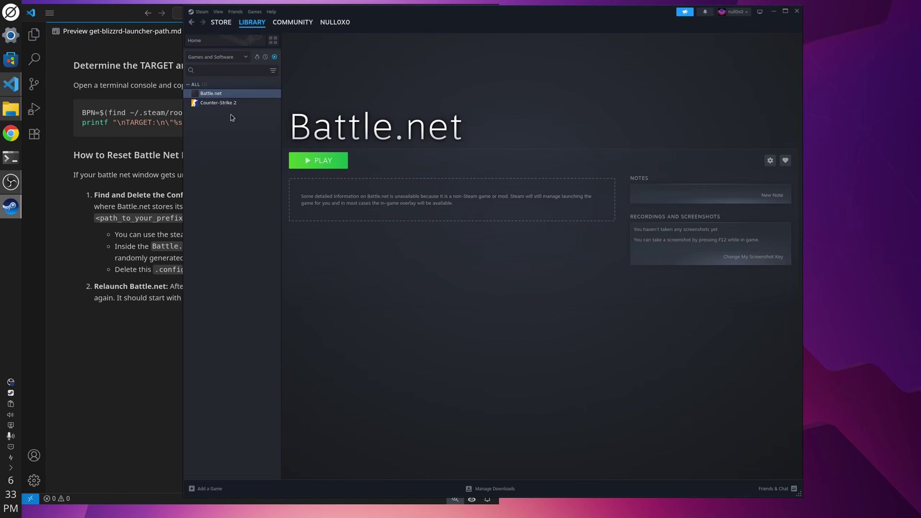
click(223, 102)
click(216, 93)
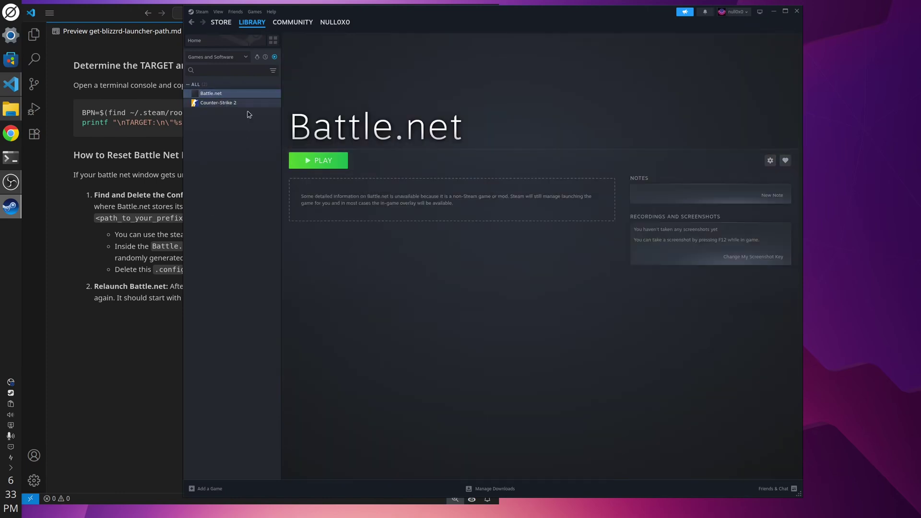